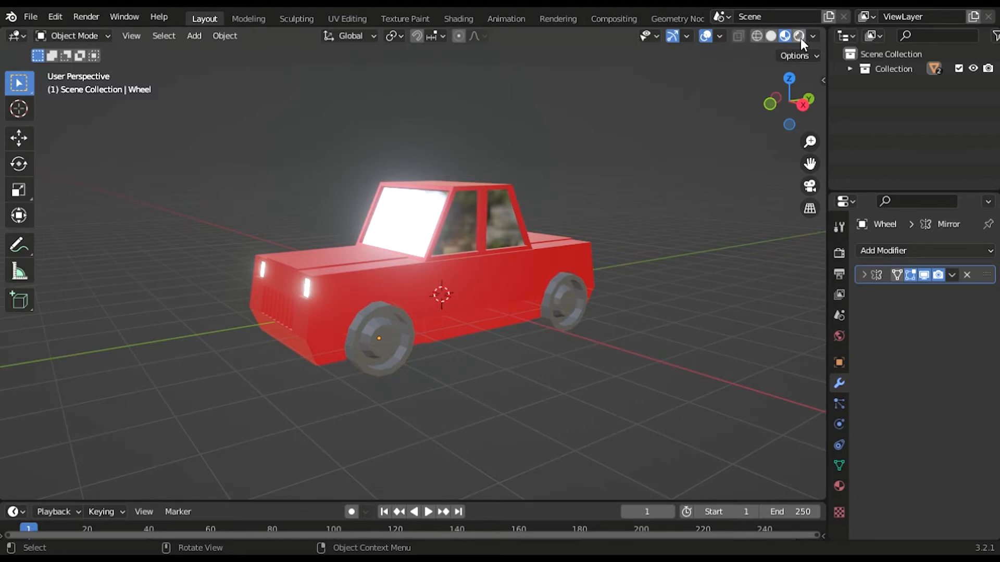
# Step: Compare the car in wireframe, solid, material preview and rendered viewport shading, examining it from several angles
pyautogui.click(758, 36)
pyautogui.scroll(2, 594, 178)
pyautogui.moveTo(540, 163)
pyautogui.mouseDown(button='middle')
pyautogui.moveTo(614, 112)
pyautogui.moveTo(520, 157)
pyautogui.moveTo(499, 182)
pyautogui.mouseUp(button='middle')
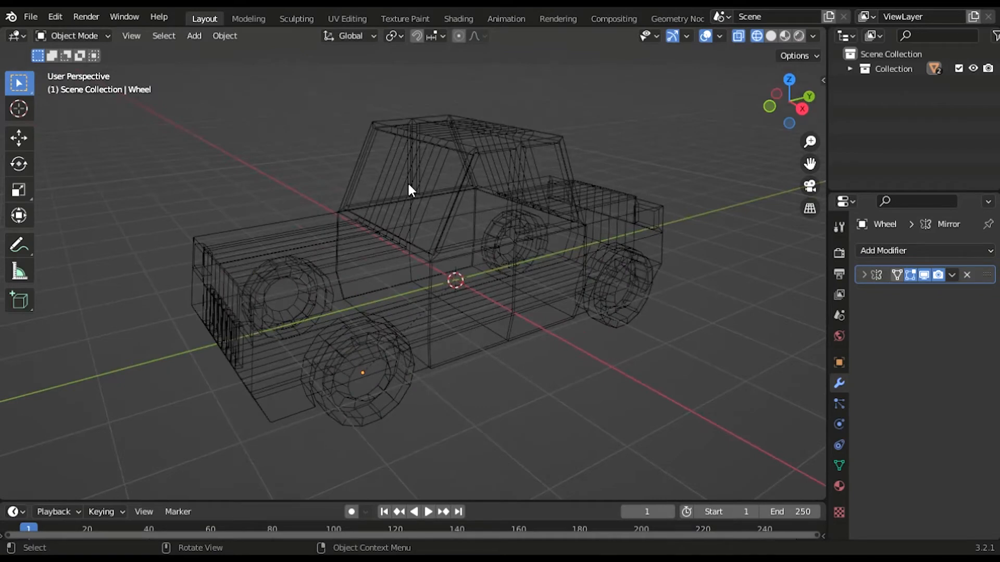
pyautogui.click(770, 36)
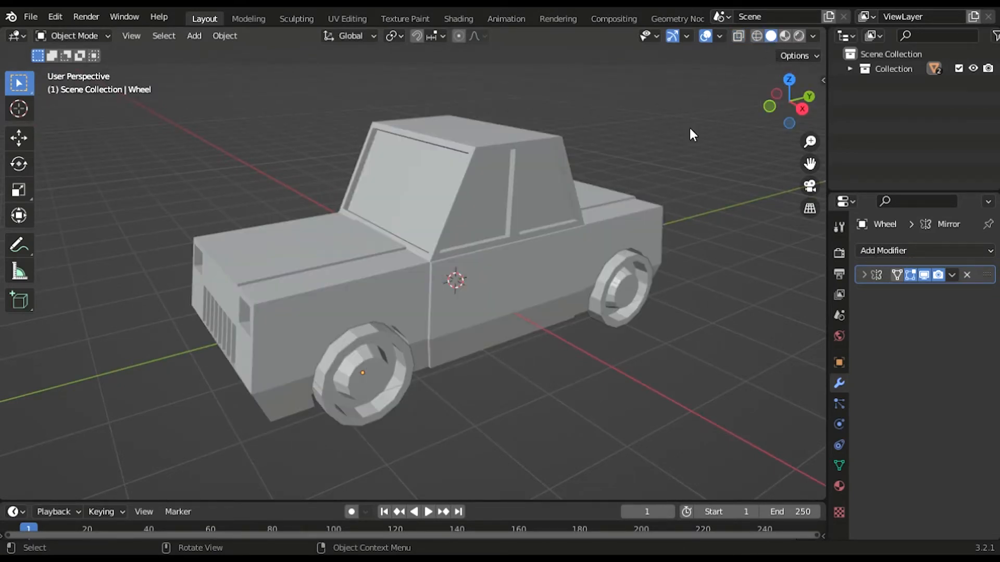
pyautogui.click(785, 36)
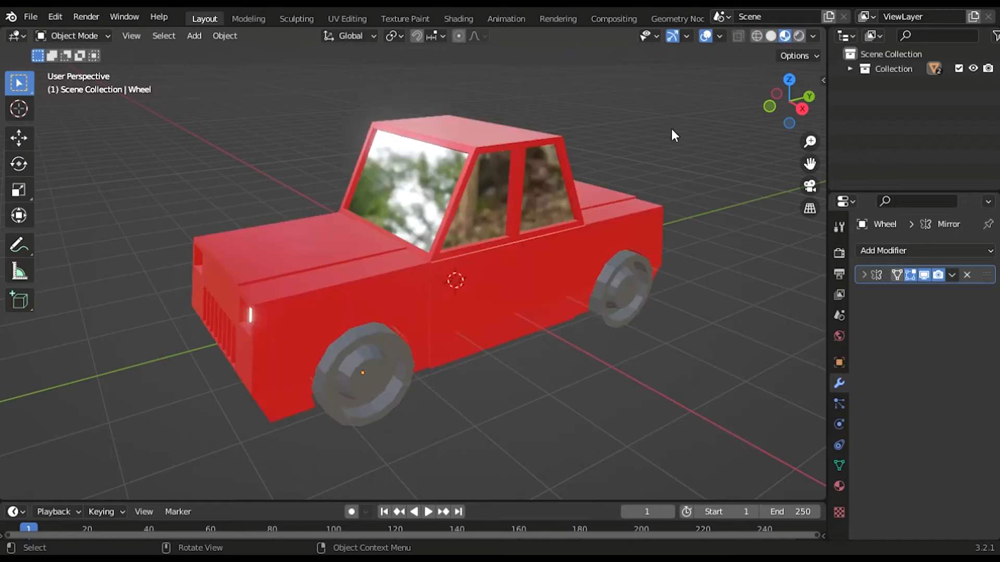
pyautogui.click(800, 36)
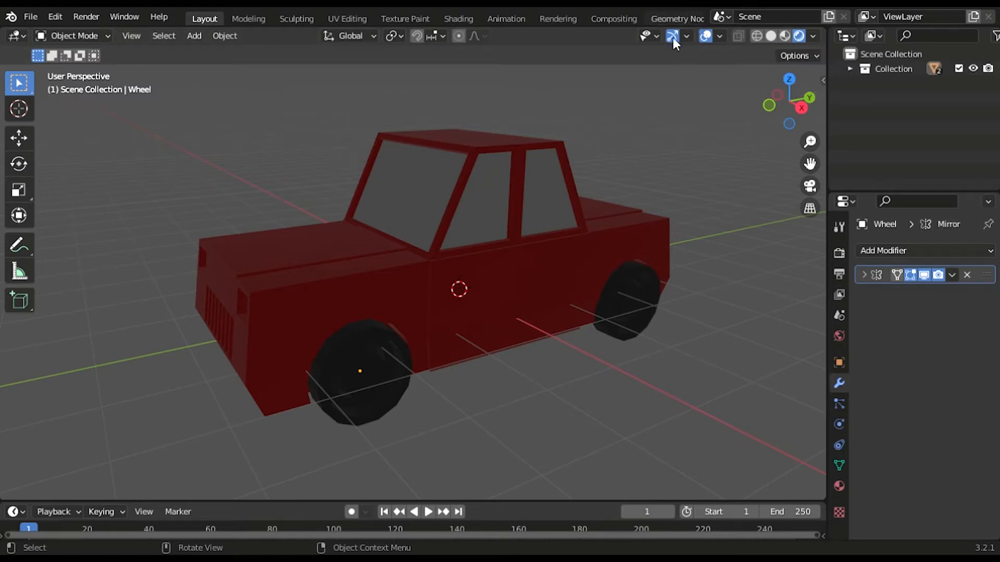
pyautogui.scroll(-3, 392, 256)
pyautogui.moveTo(393, 256); pyautogui.dragTo(441, 264, button='middle')
pyautogui.moveTo(571, 250)
pyautogui.mouseDown(button='middle')
pyautogui.moveTo(325, 254)
pyautogui.moveTo(582, 247)
pyautogui.mouseUp(button='middle')
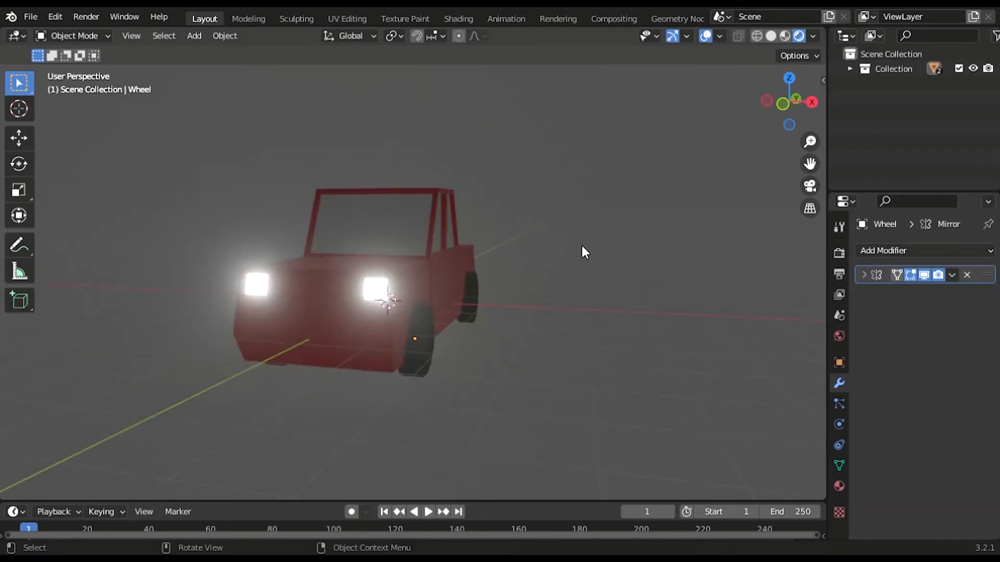
# Step: Check the material preview's lighting options, then compare the car again in rendered shading
pyautogui.click(782, 36)
pyautogui.moveTo(508, 205); pyautogui.dragTo(651, 156, button='middle')
pyautogui.click(812, 37)
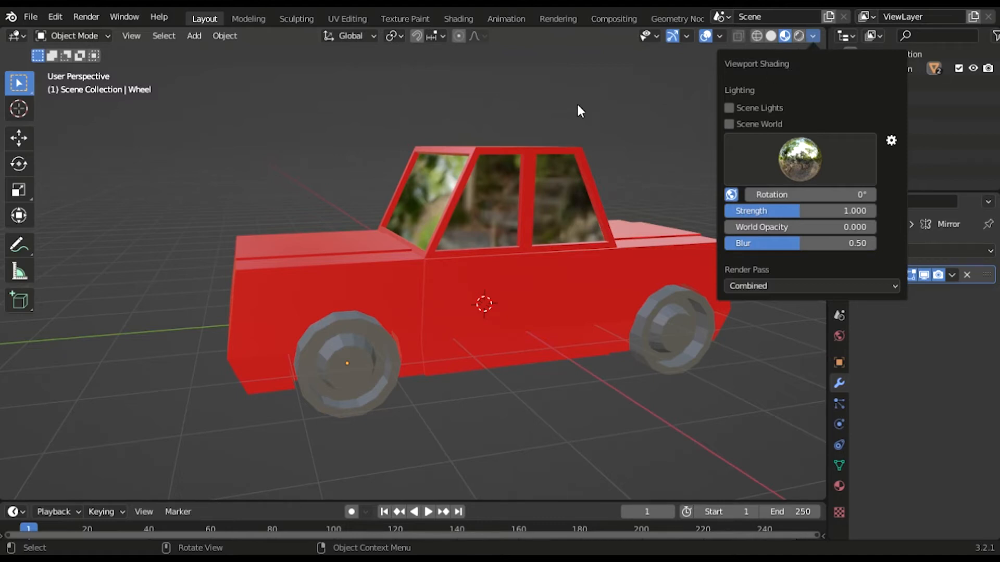
pyautogui.click(799, 35)
pyautogui.moveTo(568, 169)
pyautogui.mouseDown(button='middle')
pyautogui.moveTo(628, 125)
pyautogui.moveTo(685, 141)
pyautogui.moveTo(624, 145)
pyautogui.mouseUp(button='middle')
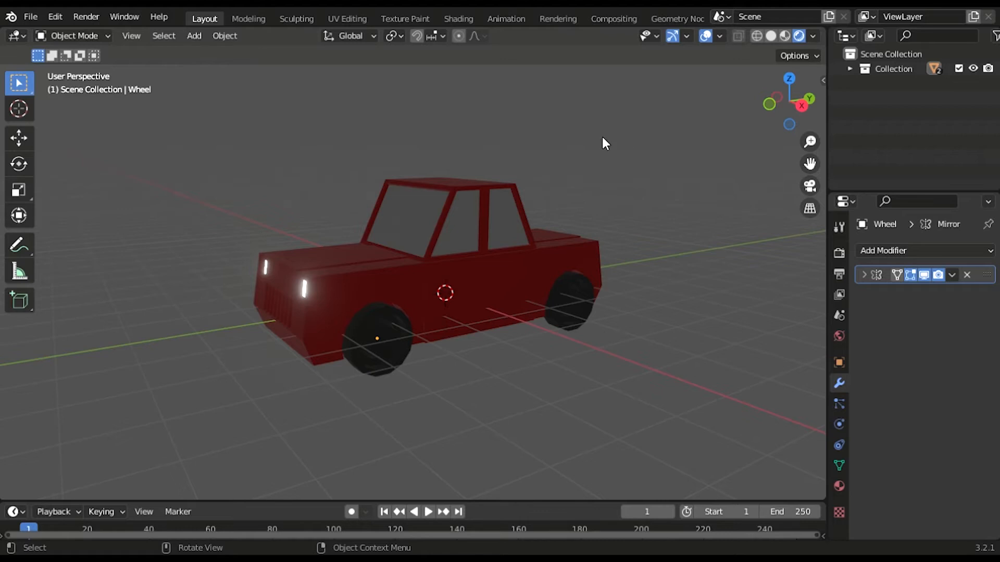
pyautogui.moveTo(810, 164); pyautogui.dragTo(820, 172)
pyautogui.scroll(1, 635, 217)
pyautogui.moveTo(634, 218)
pyautogui.mouseDown(button='middle')
pyautogui.moveTo(646, 218)
pyautogui.moveTo(631, 230)
pyautogui.mouseUp(button='middle')
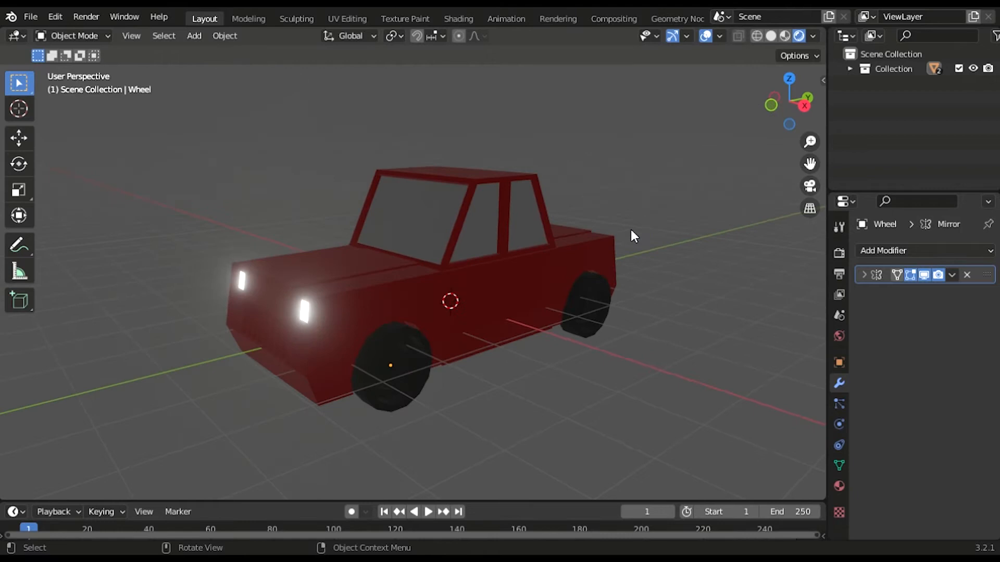
# Step: Switch to the Shading workspace and show the World's shader nodes and world properties
pyautogui.click(838, 336)
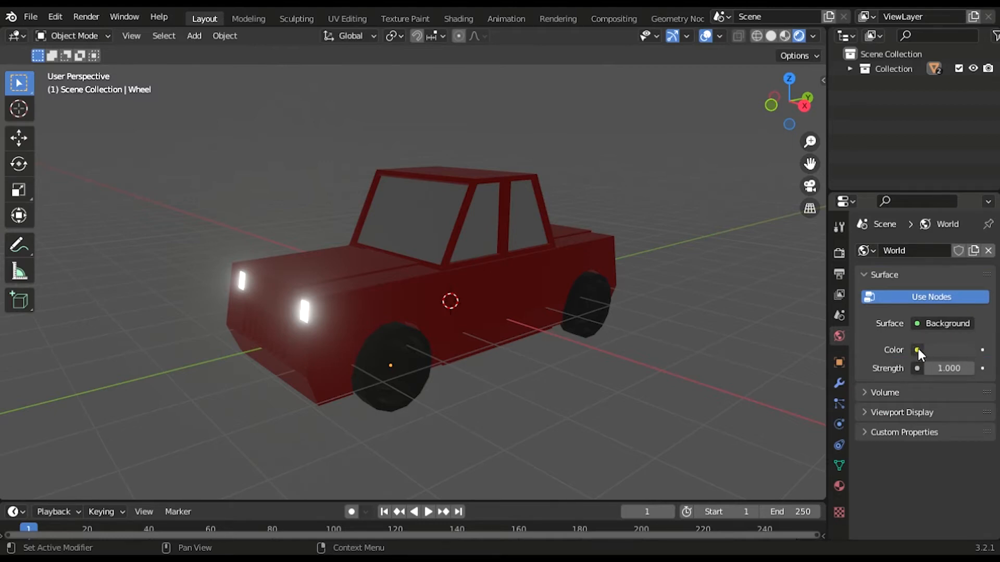
pyautogui.click(470, 22)
pyautogui.scroll(-3, 258, 393)
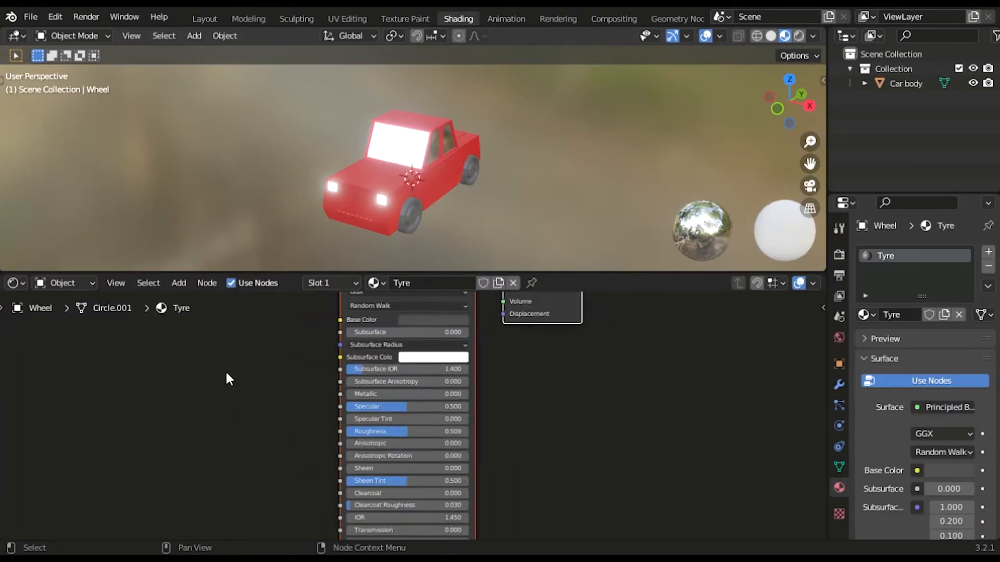
pyautogui.scroll(-2, 301, 392)
pyautogui.click(67, 283)
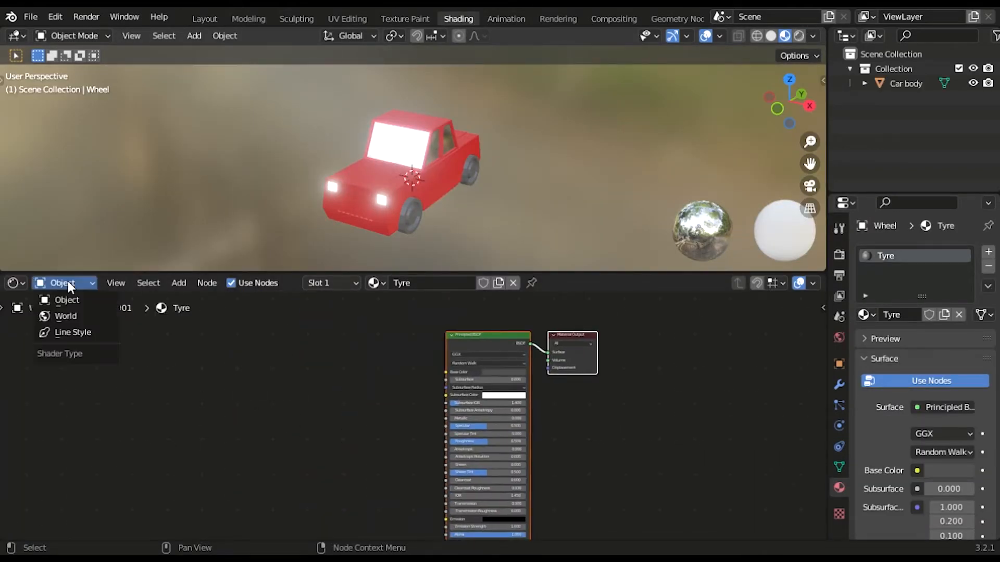
pyautogui.click(74, 313)
pyautogui.moveTo(370, 368); pyautogui.dragTo(314, 448, button='middle')
pyautogui.scroll(4, 359, 437)
pyautogui.click(838, 339)
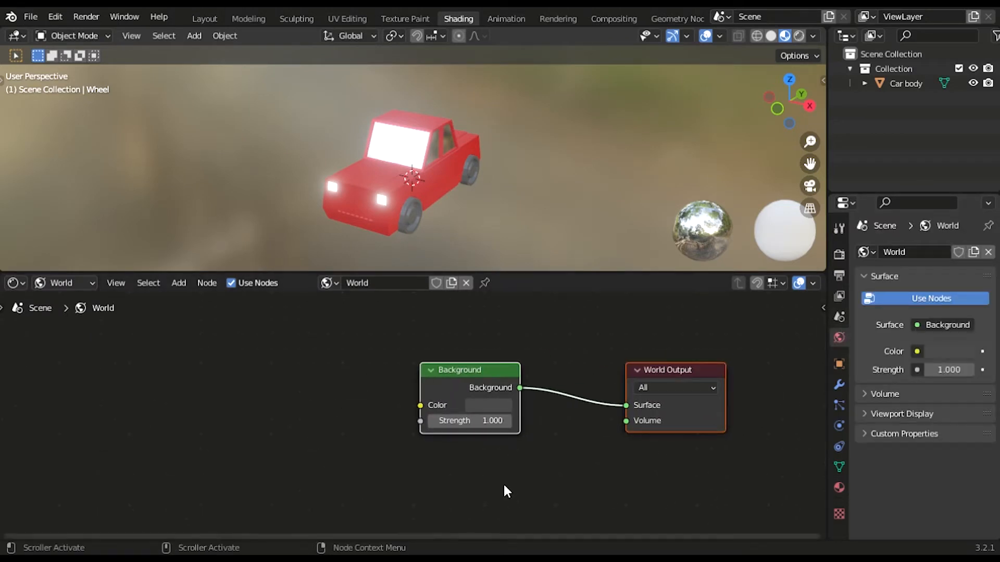
# Step: Add an Environment Texture node to the world nodes and connect its Color output to the Background node's Color
pyautogui.hotkey('shift', 'a')
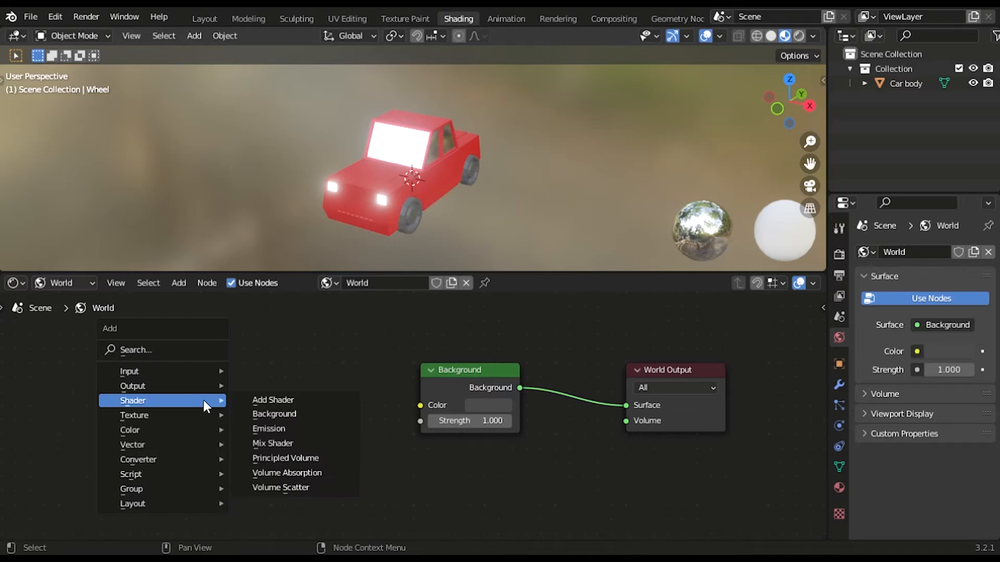
pyautogui.moveTo(164, 414)
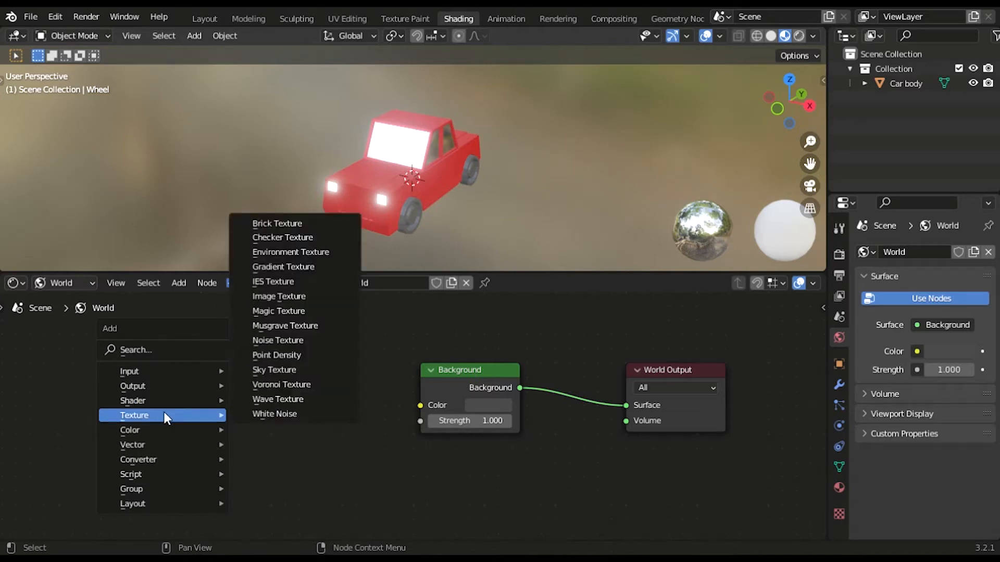
pyautogui.click(330, 251)
pyautogui.click(94, 348)
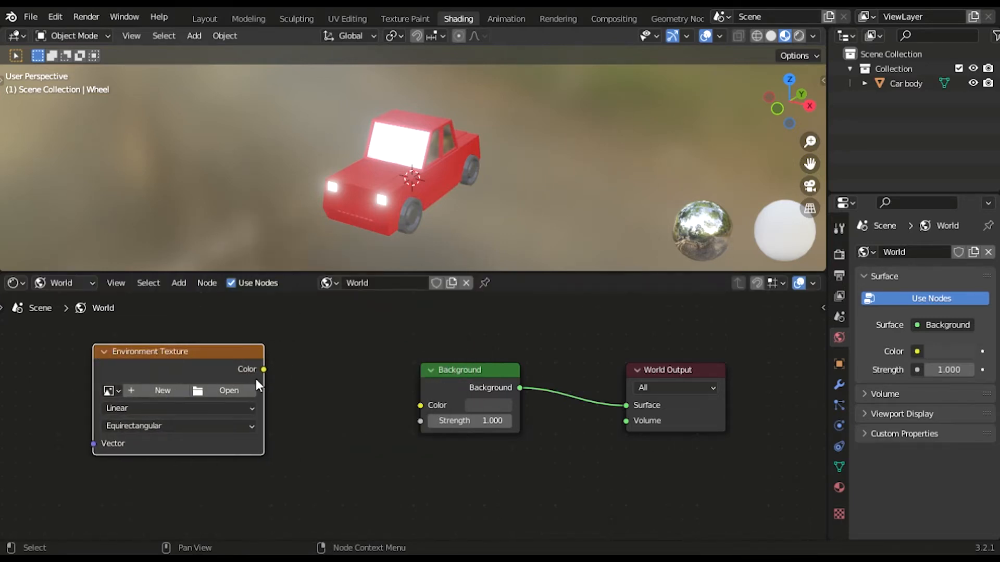
pyautogui.moveTo(264, 370); pyautogui.dragTo(419, 405)
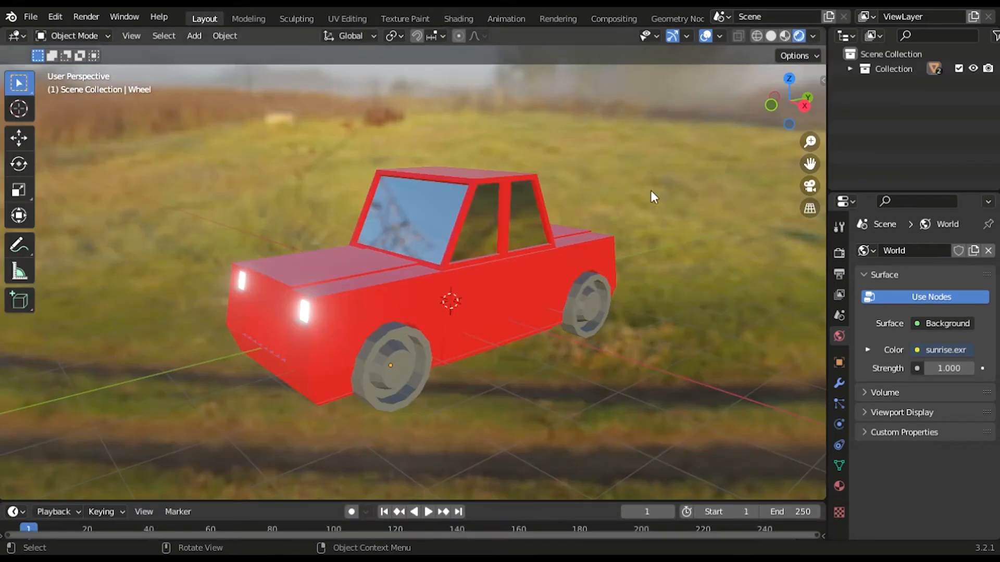
# Step: Add a camera to the scene
pyautogui.moveTo(592, 214); pyautogui.dragTo(445, 239, button='middle')
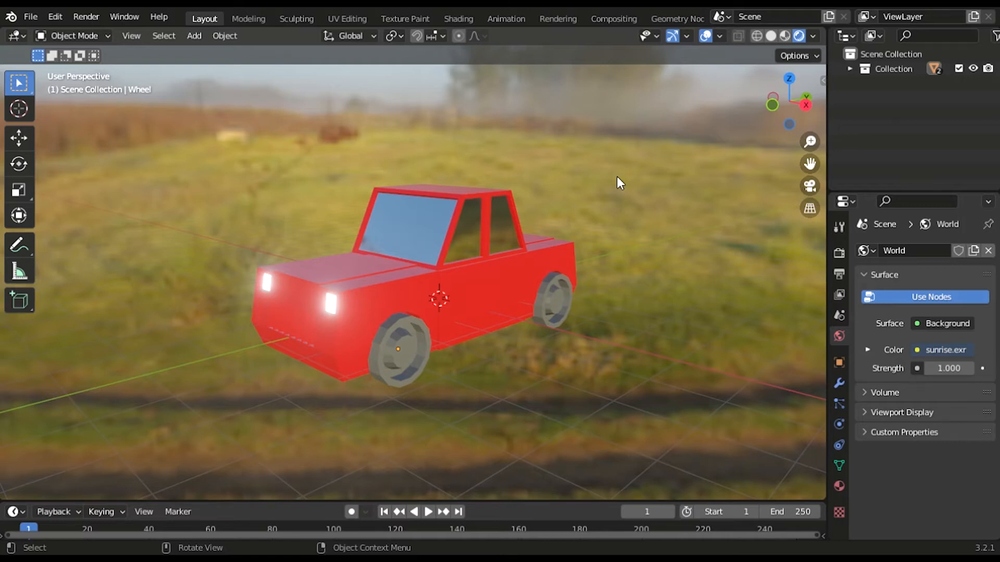
pyautogui.hotkey('shift', 'a')
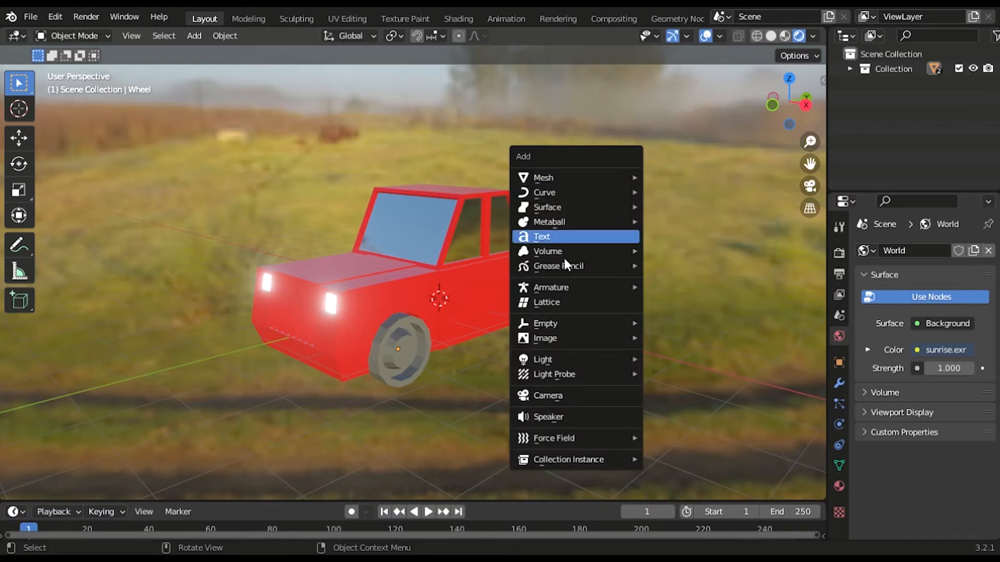
pyautogui.click(579, 398)
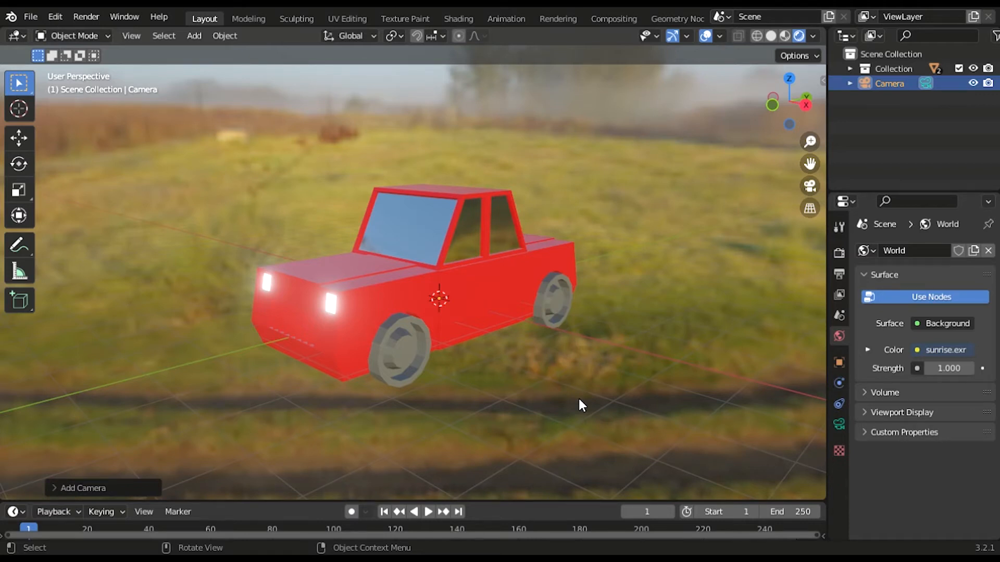
# Step: Align the camera to the current three-quarter front view of the car and check its placement
pyautogui.click(810, 186)
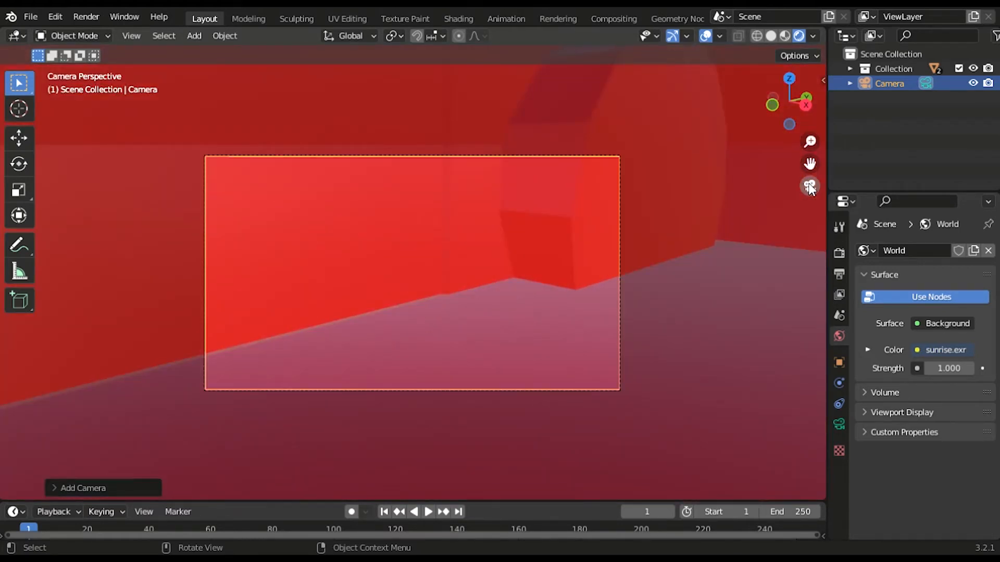
pyautogui.click(809, 186)
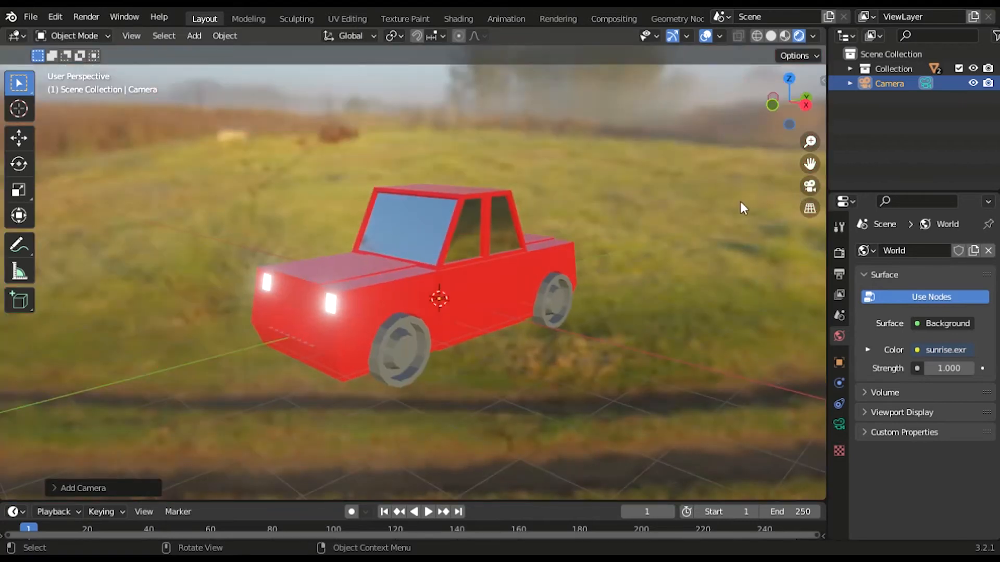
pyautogui.press('KP_0')
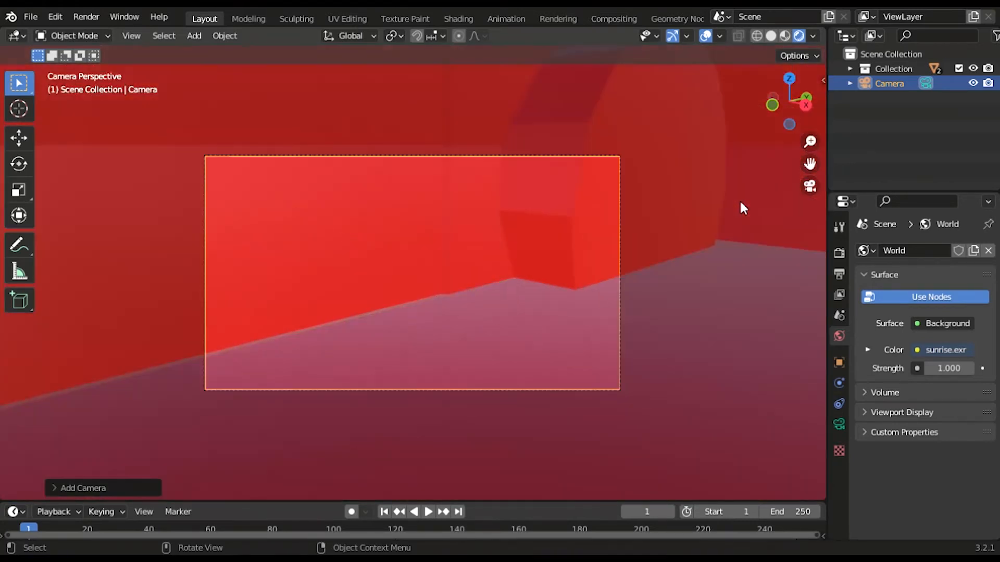
pyautogui.press('KP_0')
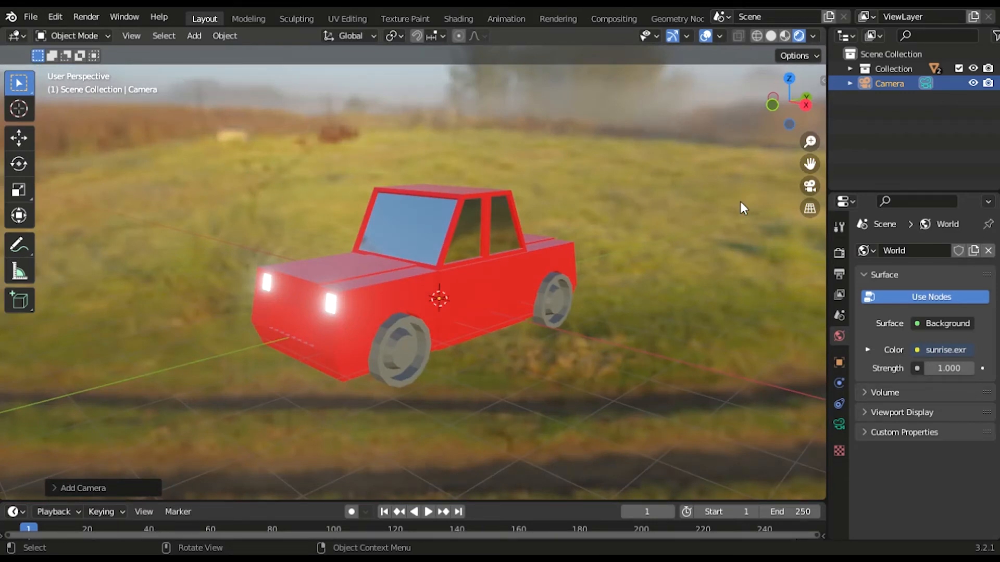
pyautogui.press('KP_0')
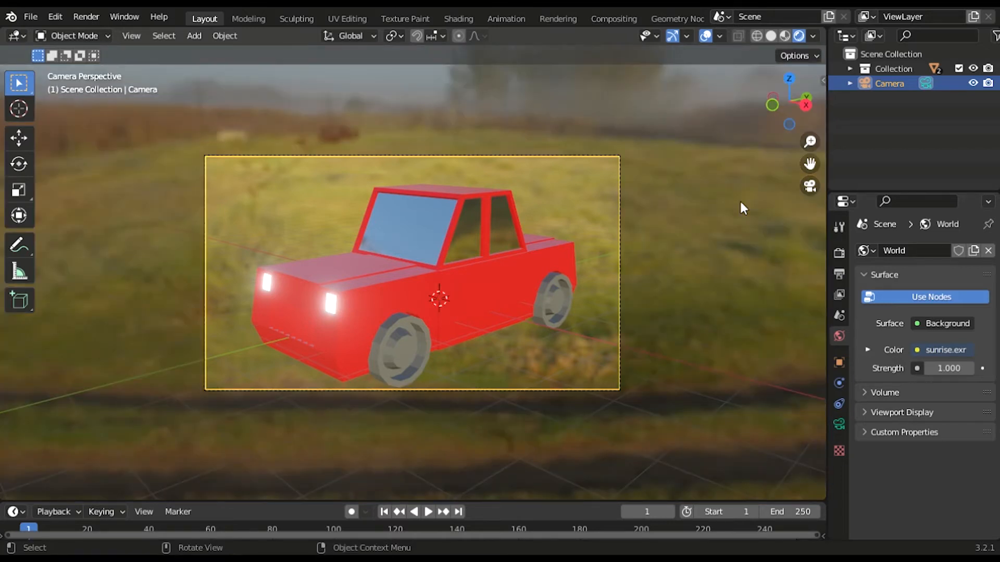
pyautogui.moveTo(740, 203); pyautogui.dragTo(572, 250, button='middle')
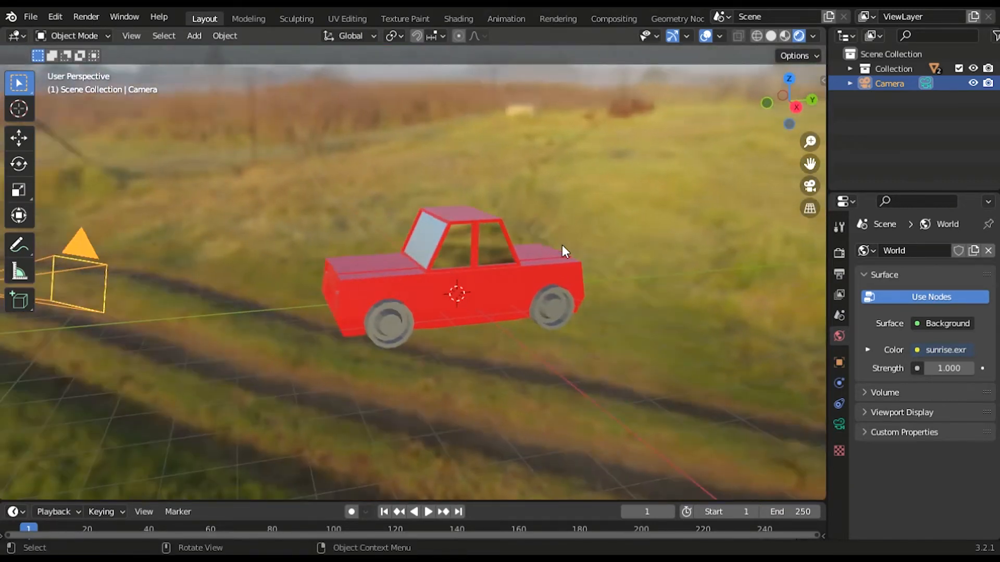
pyautogui.scroll(-1, 541, 248)
pyautogui.press('KP_0')
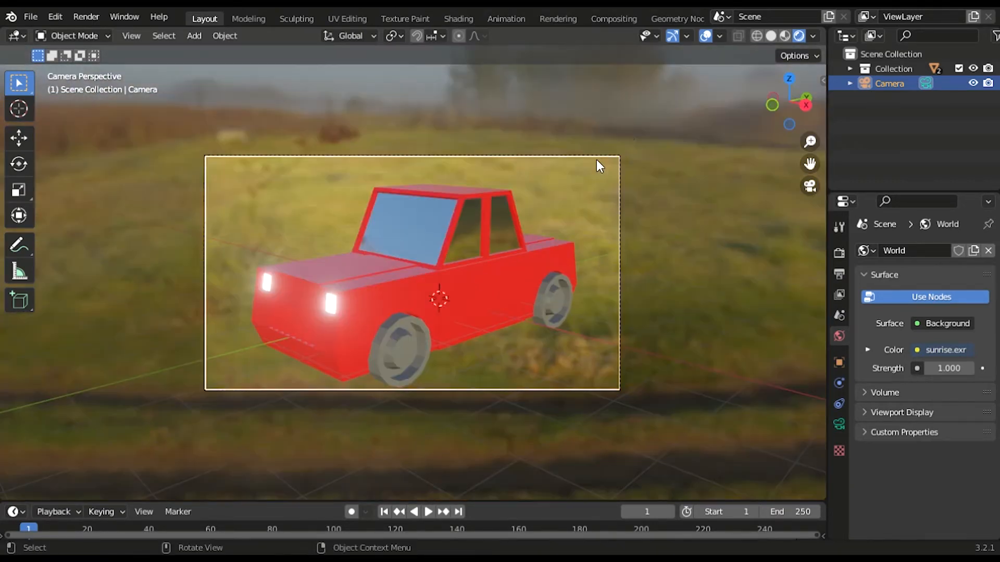
# Step: Set the camera's focal length to 35 mm
pyautogui.click(838, 423)
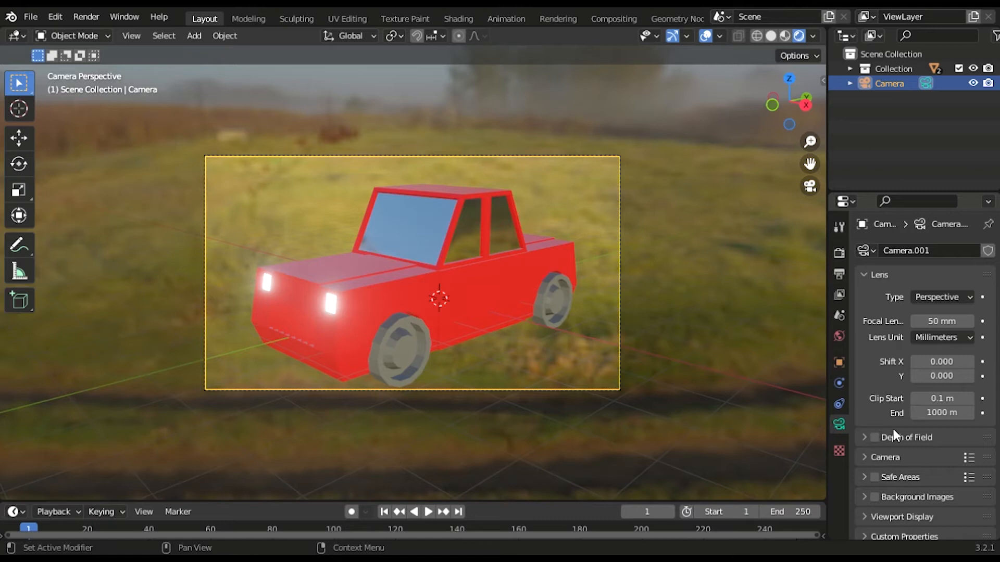
pyautogui.scroll(-1, 914, 440)
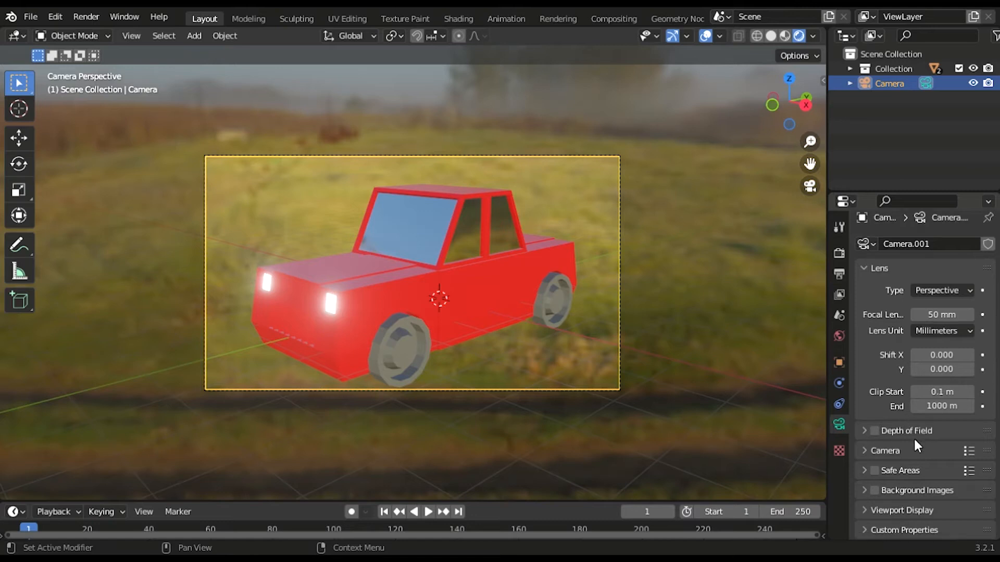
pyautogui.moveTo(954, 318); pyautogui.dragTo(900, 318)
pyautogui.click(954, 318)
pyautogui.write('35')
pyautogui.press('Return')
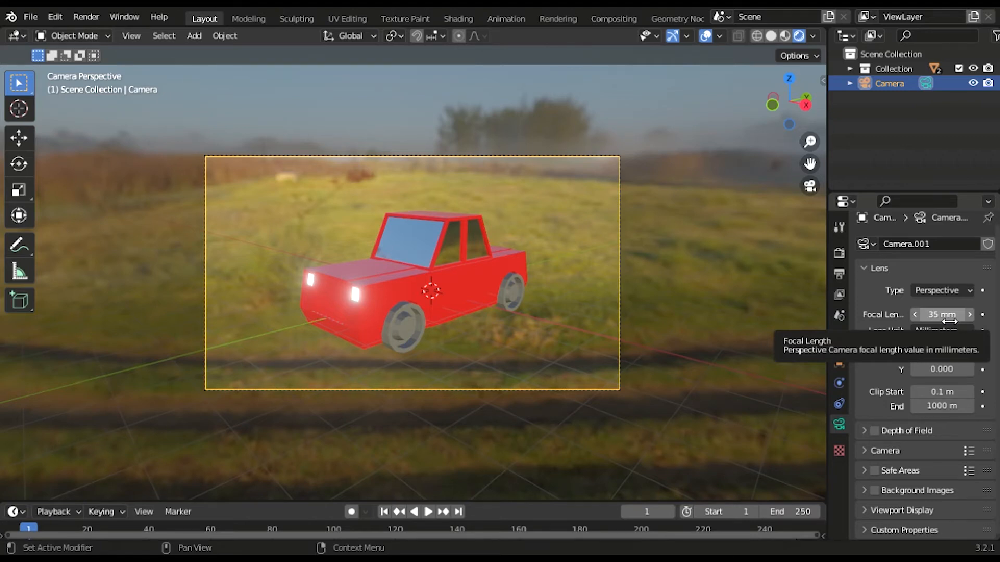
# Step: Add a plain axes empty at the 3D cursor and scale it up by about 4.59
pyautogui.scroll(2, 514, 315)
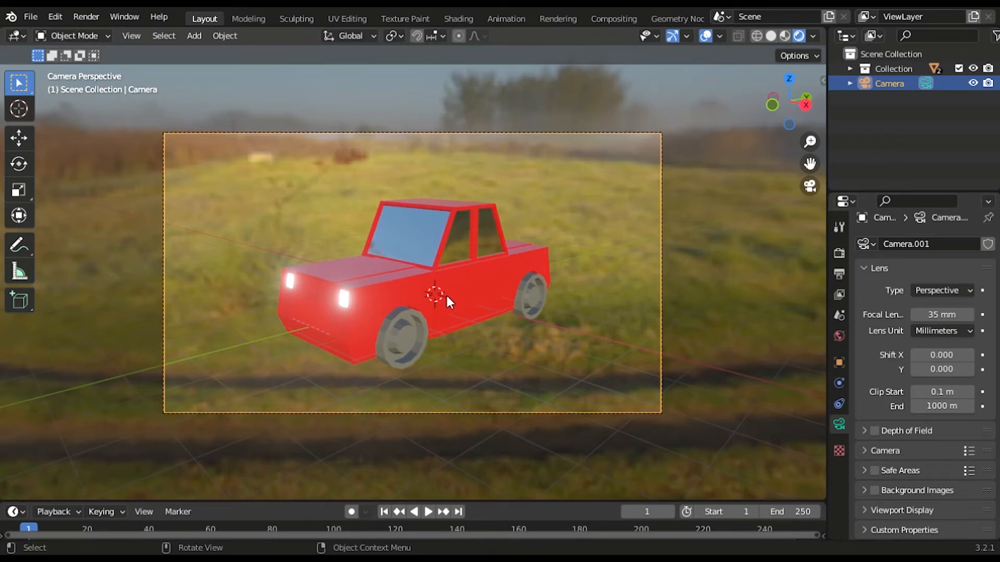
pyautogui.hotkey('shift', 'a')
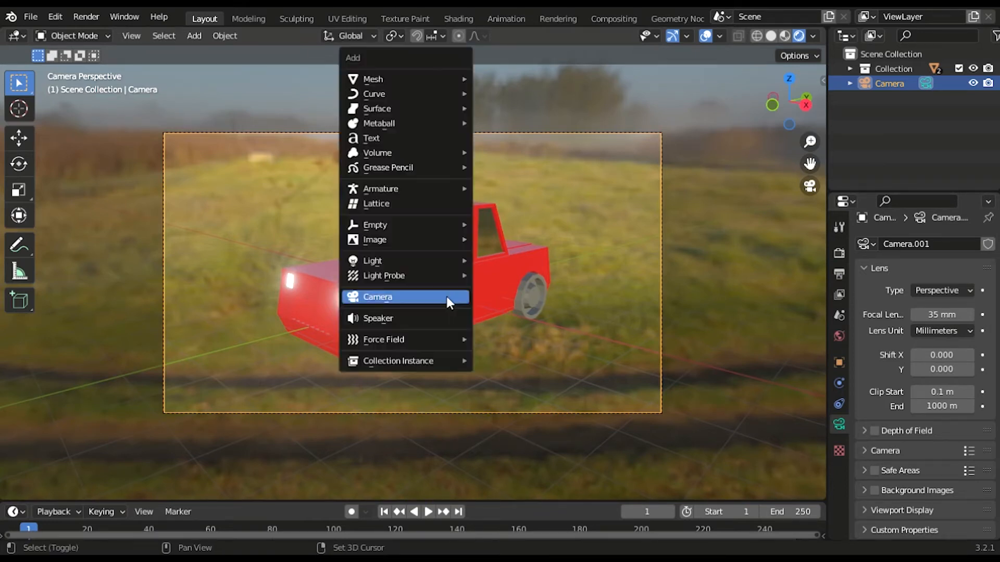
pyautogui.moveTo(387, 232)
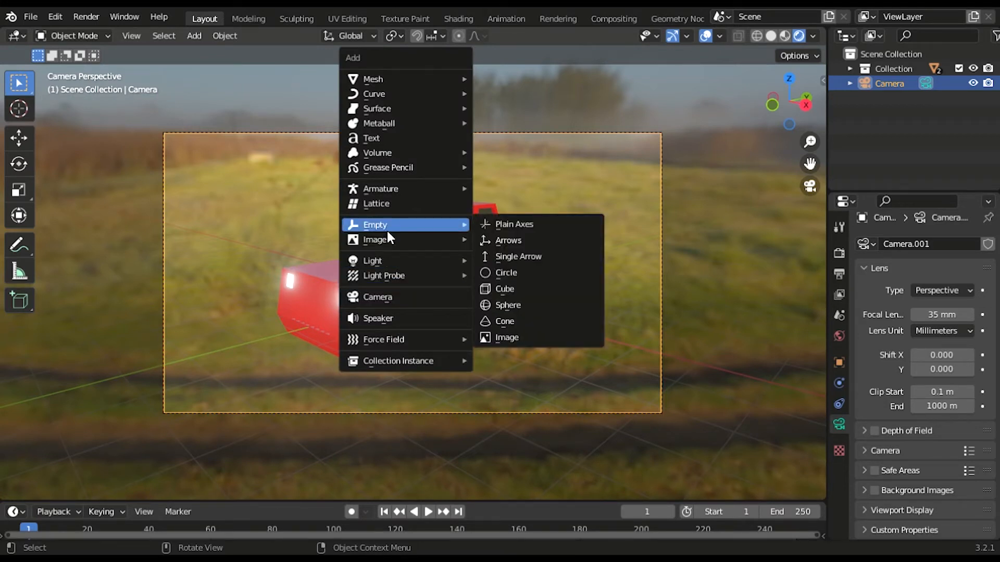
pyautogui.click(508, 225)
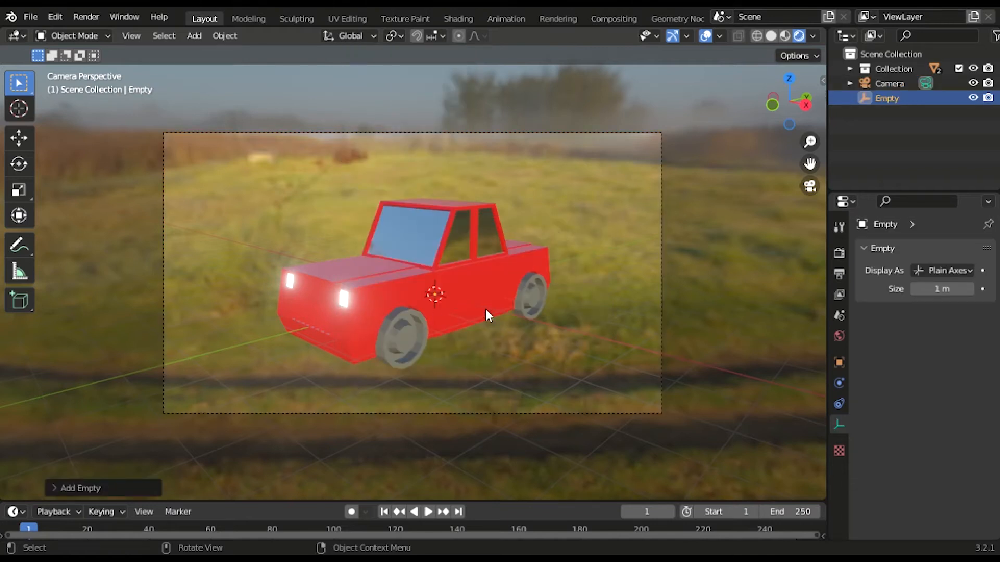
pyautogui.press('s')
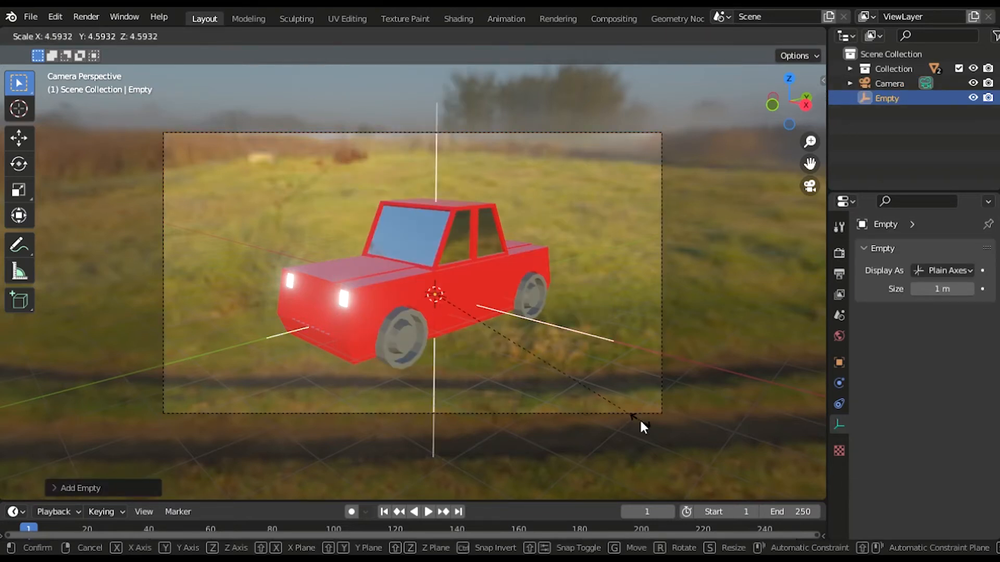
pyautogui.click(641, 422)
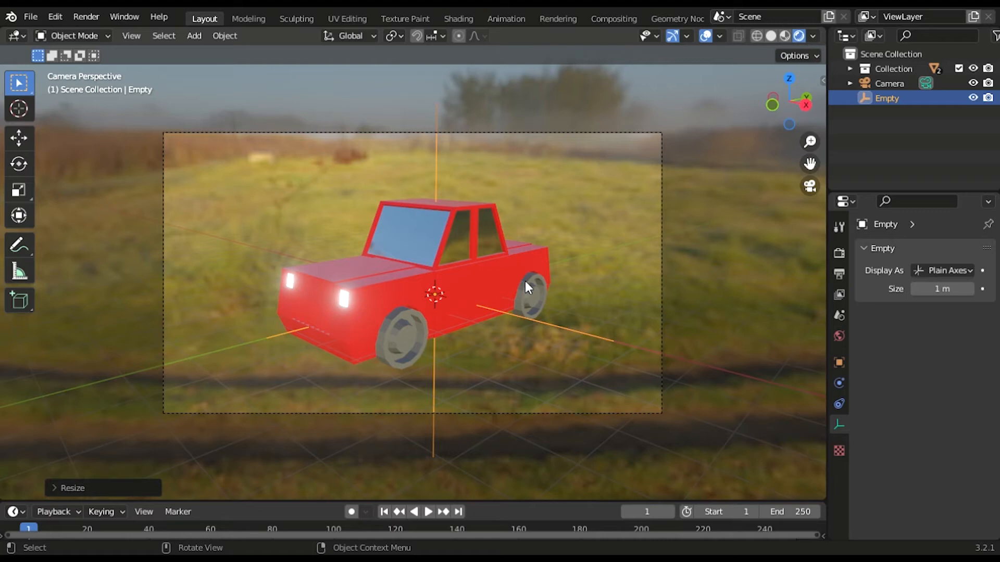
# Step: Parent the car body to the empty using the Object parent type
pyautogui.click(512, 264)
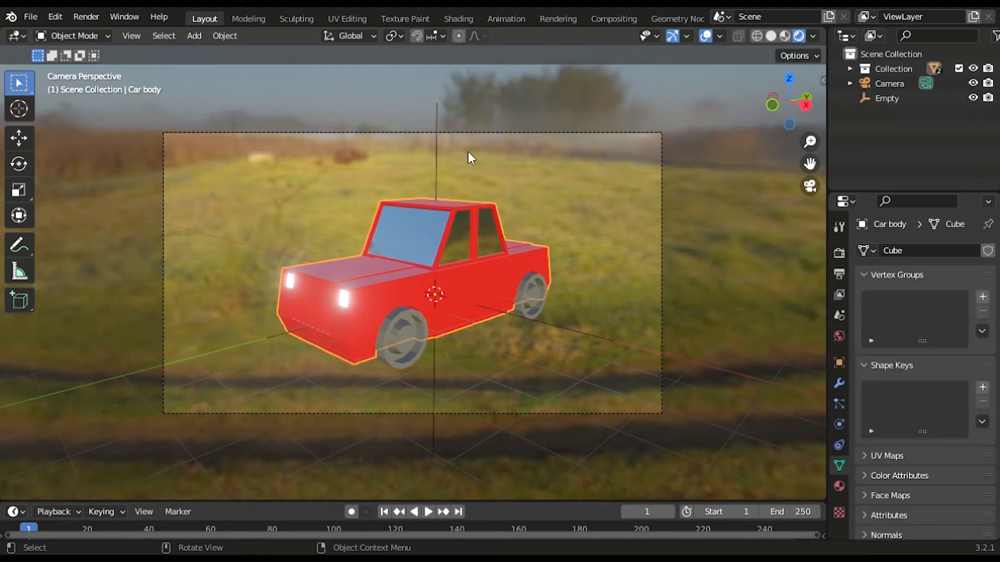
pyautogui.keyDown('shift'); pyautogui.click(435, 151); pyautogui.keyUp('shift')
pyautogui.rightClick(435, 151)
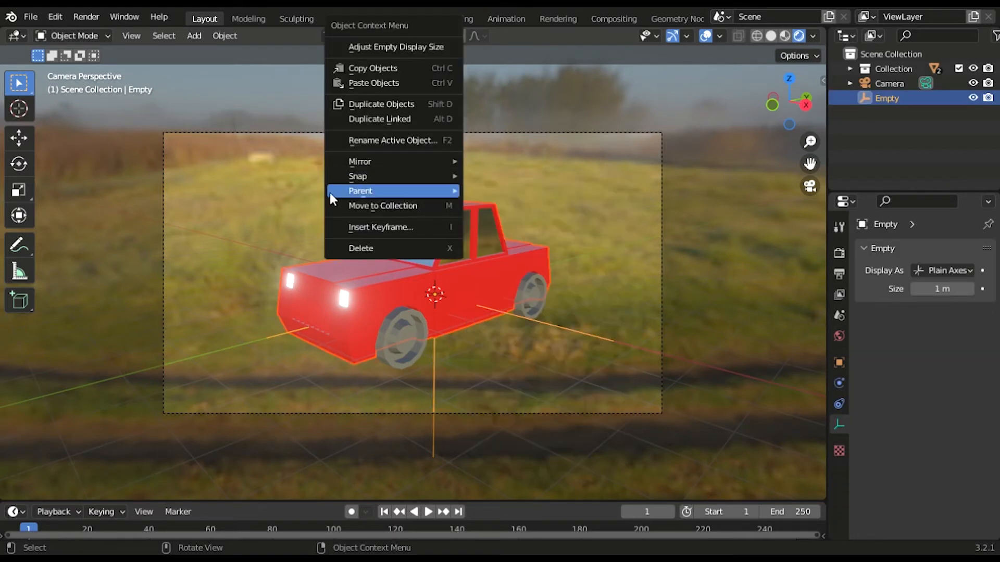
pyautogui.moveTo(333, 191)
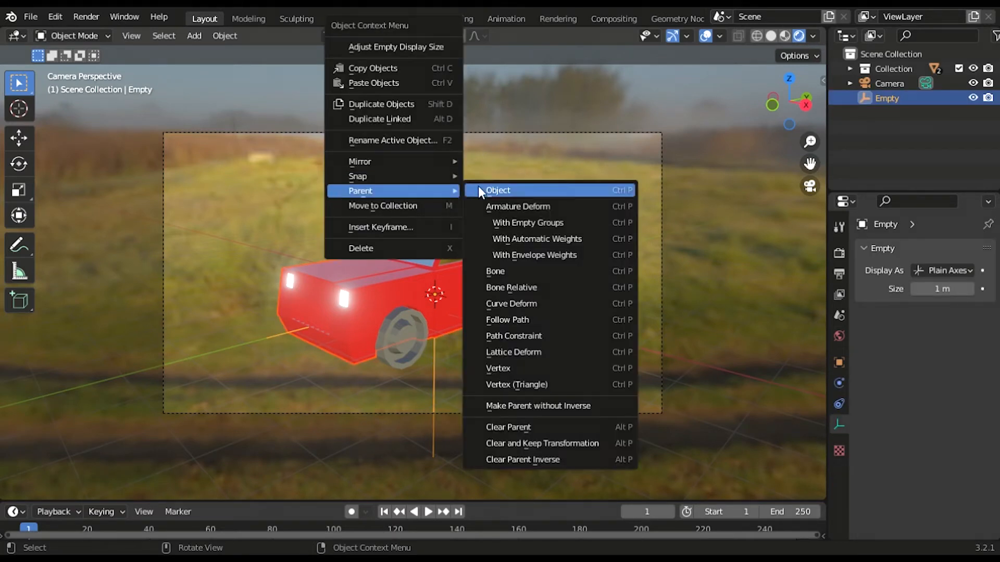
pyautogui.click(532, 188)
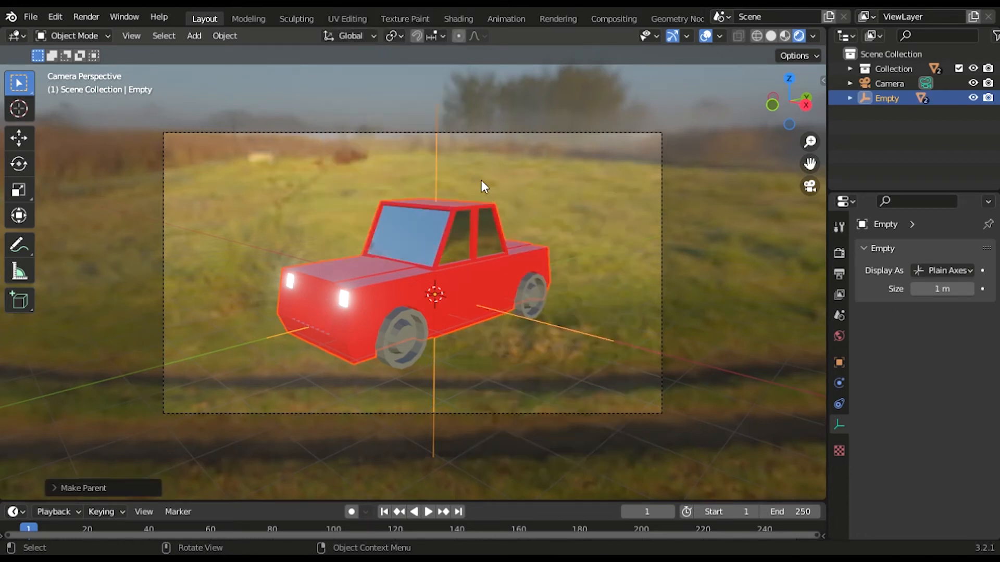
# Step: Test-move the empty and then the car body to check the parenting, cancelling the moves
pyautogui.click(439, 167)
pyautogui.press('g')
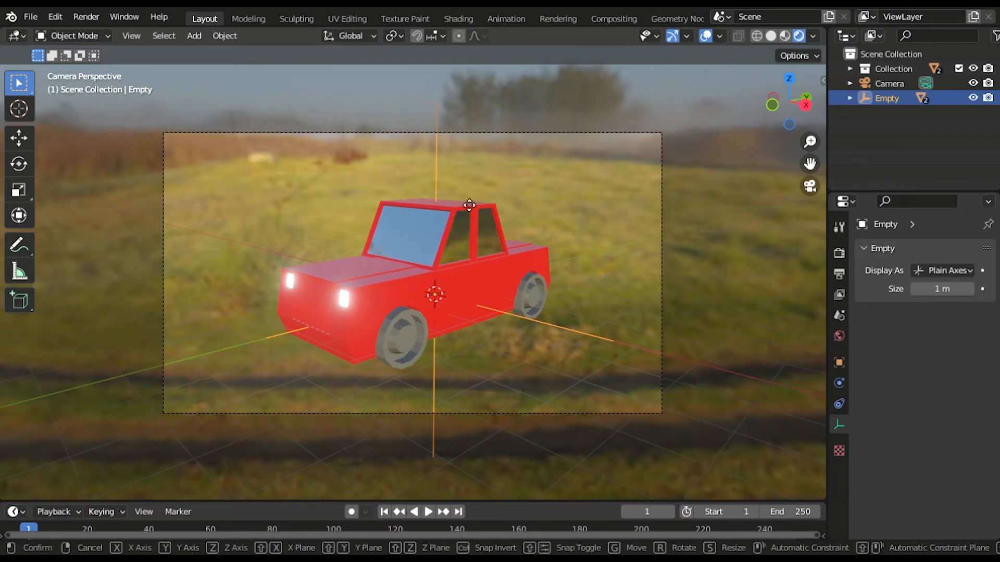
pyautogui.click(466, 196)
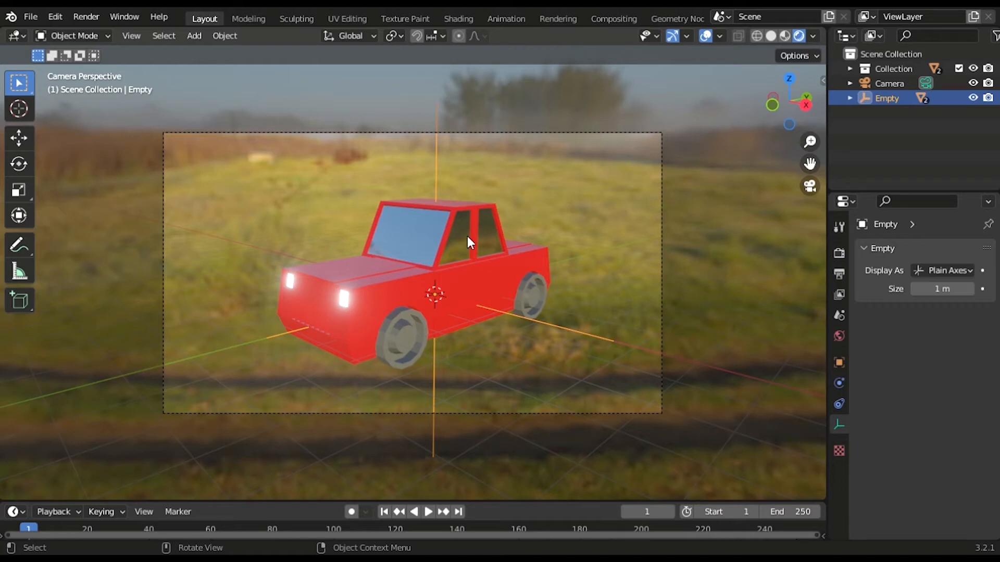
pyautogui.click(412, 330)
pyautogui.click(447, 290)
pyautogui.press('g')
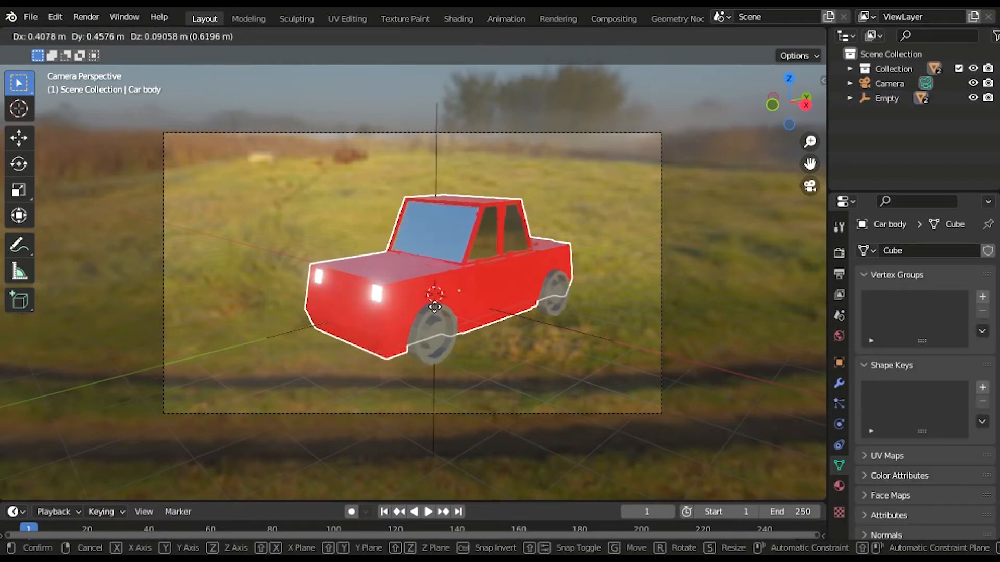
pyautogui.press('Escape')
pyautogui.press('g')
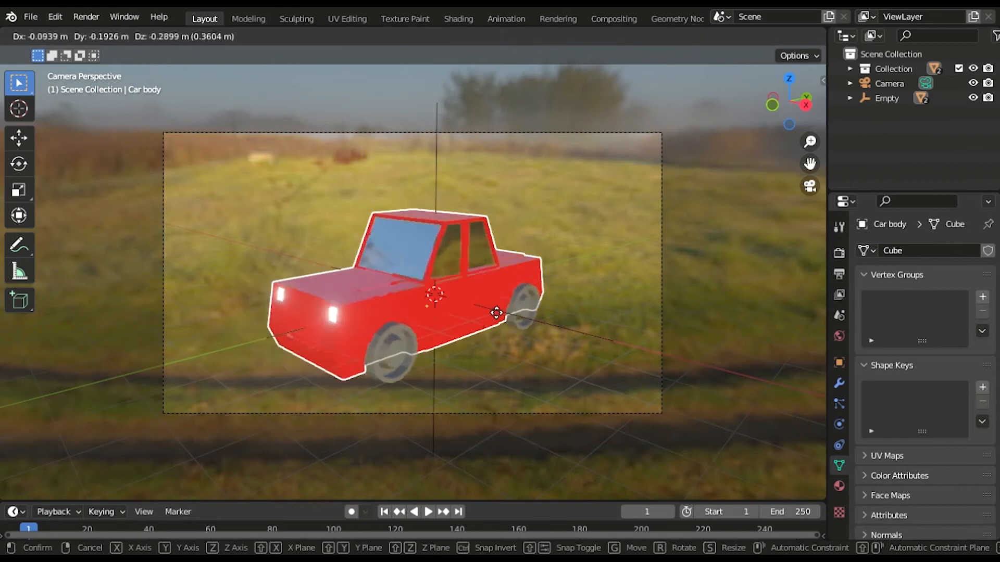
pyautogui.press('Escape')
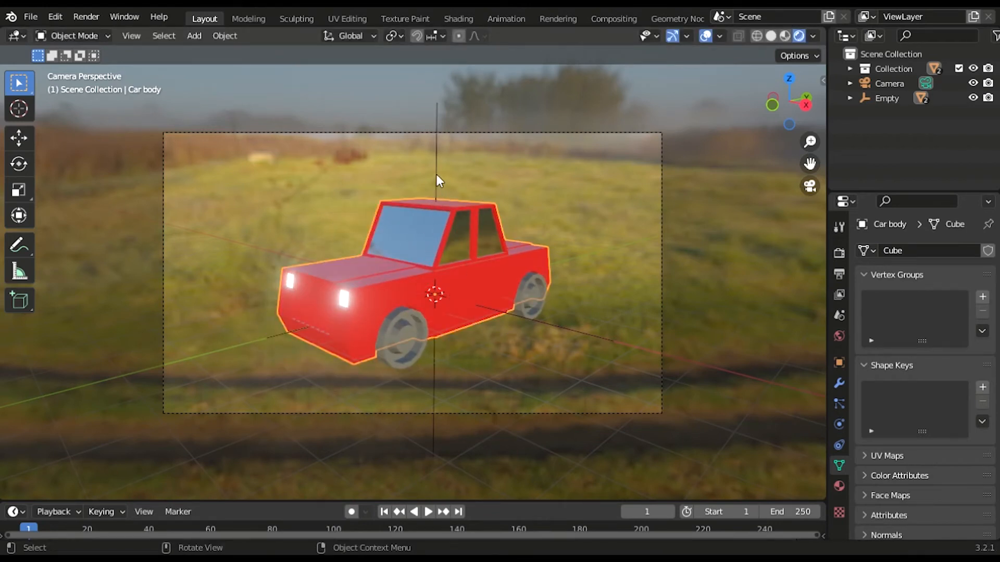
# Step: Parent the wheels and the car body together to the empty using the Object parent type
pyautogui.click(402, 324)
pyautogui.keyDown('shift'); pyautogui.click(386, 282); pyautogui.keyUp('shift')
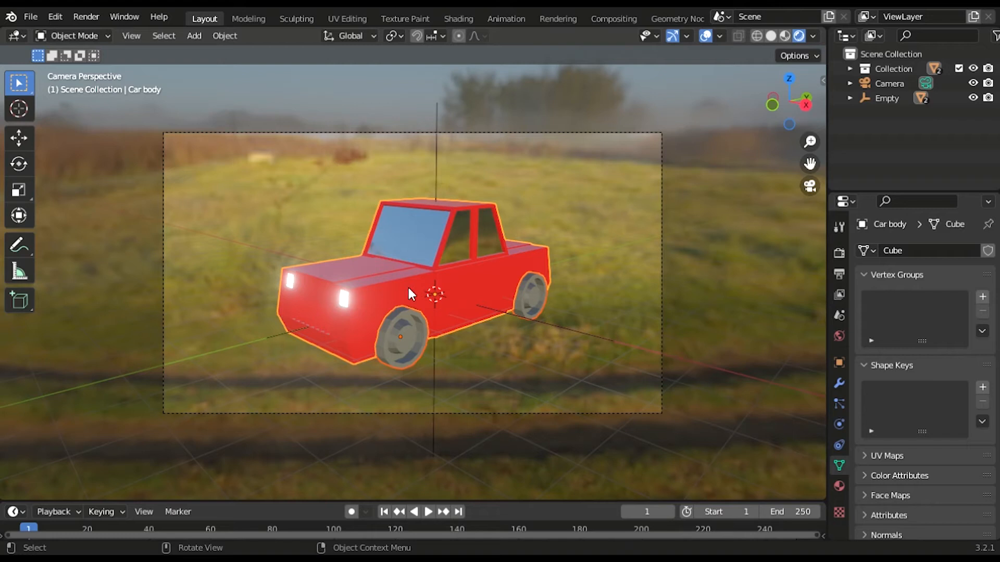
pyautogui.keyDown('shift'); pyautogui.click(437, 174); pyautogui.keyUp('shift')
pyautogui.rightClick(438, 174)
pyautogui.moveTo(417, 191)
pyautogui.click(479, 189)
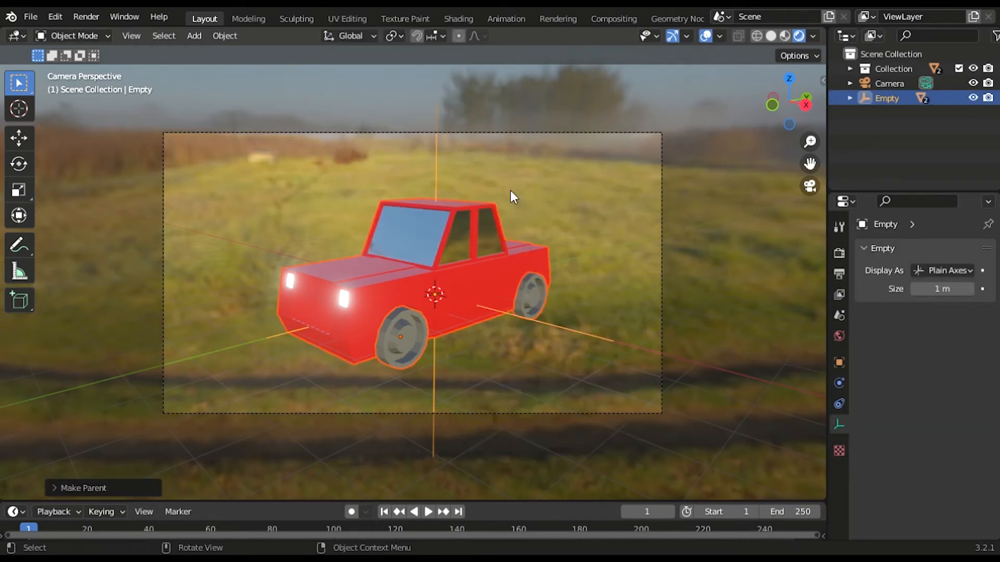
pyautogui.click(517, 189)
# Step: Try moving the empty and the car body once more, cancelling both moves
pyautogui.click(436, 179)
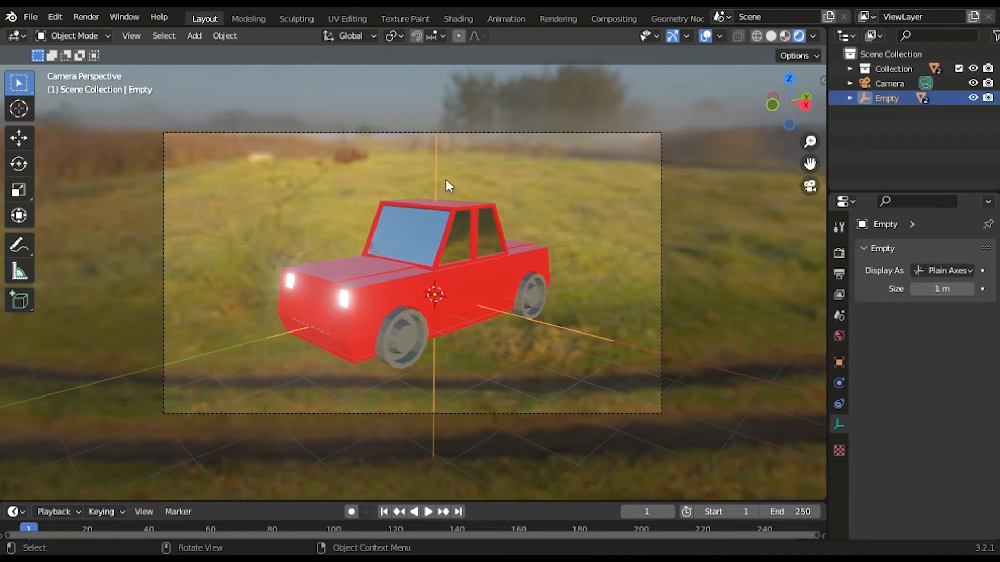
pyautogui.press('g')
pyautogui.rightClick(425, 180)
pyautogui.click(485, 271)
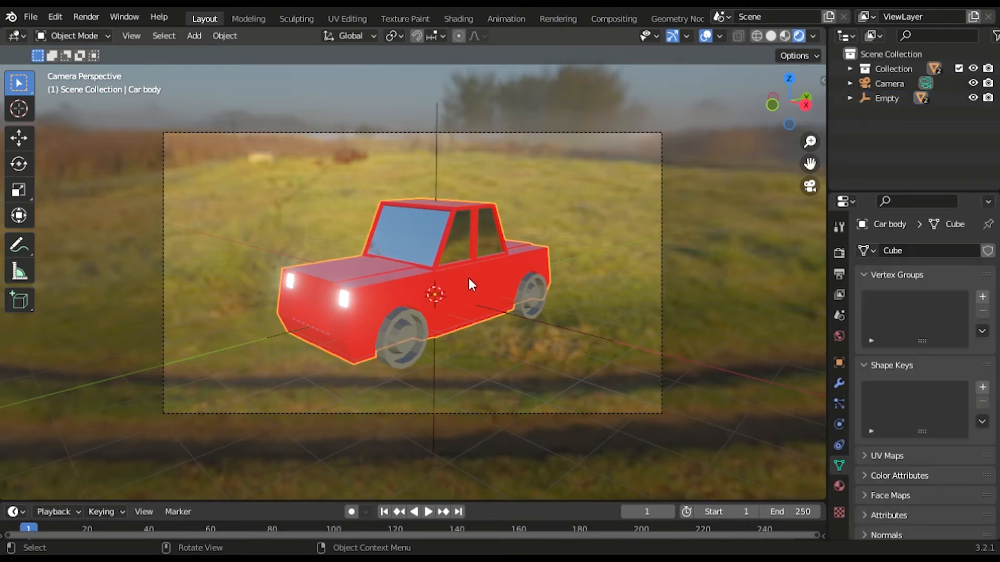
pyautogui.press('g')
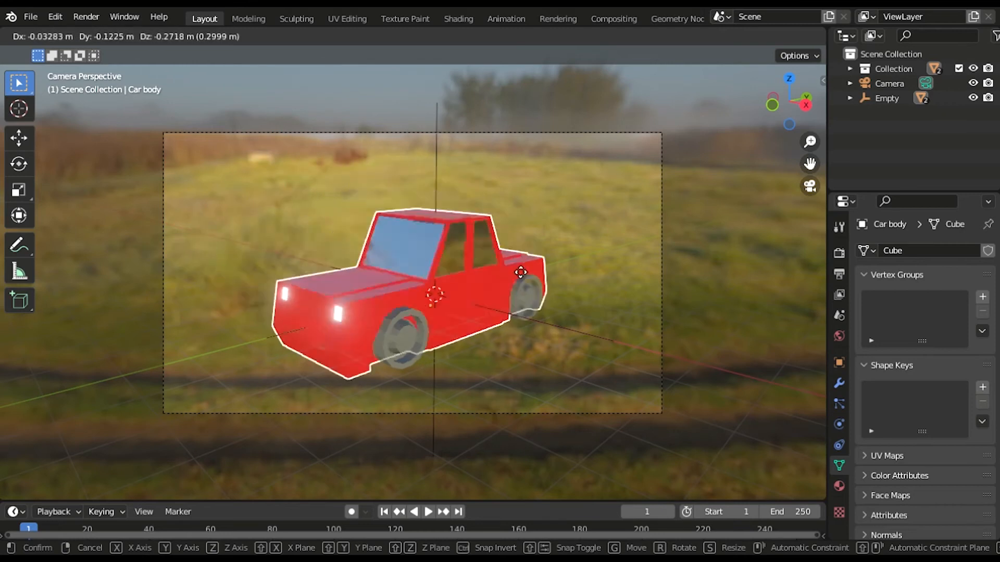
pyautogui.press('Escape')
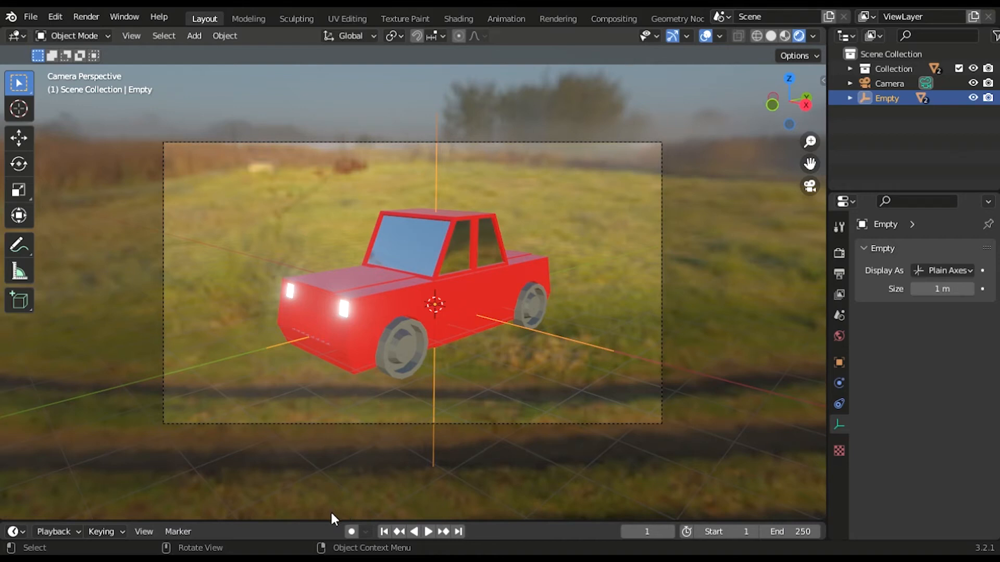
# Step: Enlarge the timeline area and insert a rotation keyframe for the empty at frame 1
pyautogui.moveTo(339, 520); pyautogui.dragTo(339, 476)
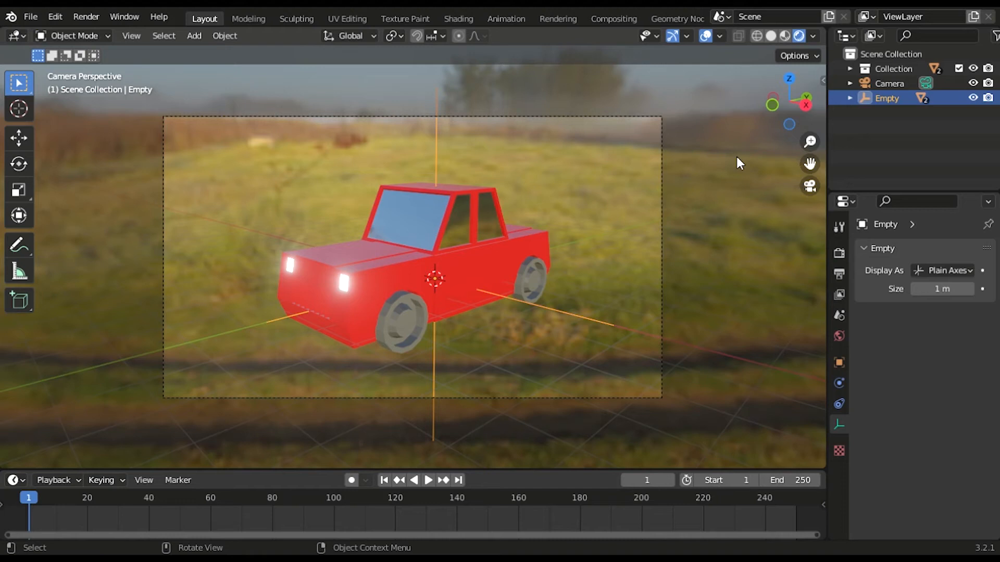
pyautogui.press('i')
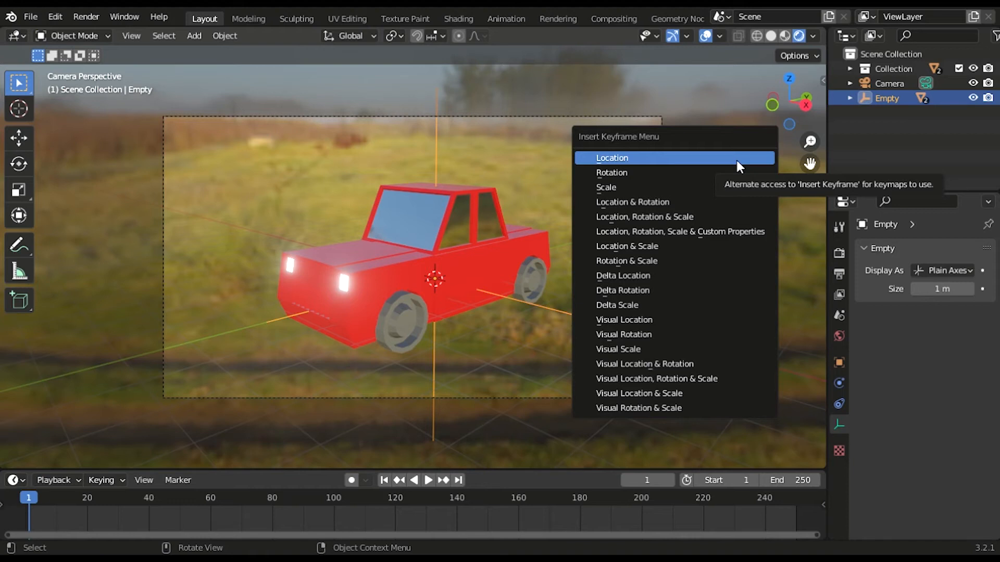
pyautogui.click(658, 172)
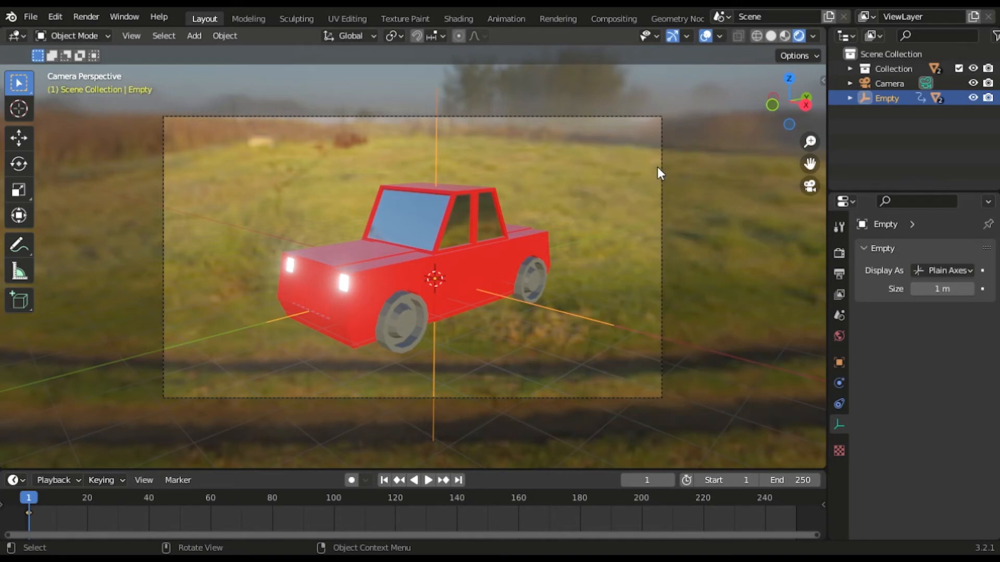
# Step: At frame 100, rotate the empty 360° about the global Z axis and insert a rotation keyframe
pyautogui.click(334, 498)
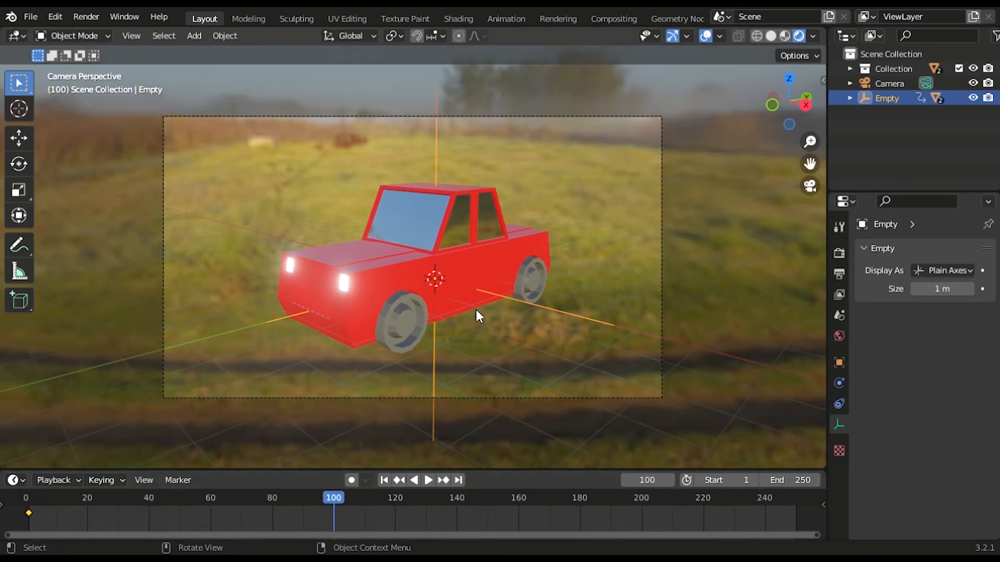
pyautogui.write('rz')
pyautogui.write('19')
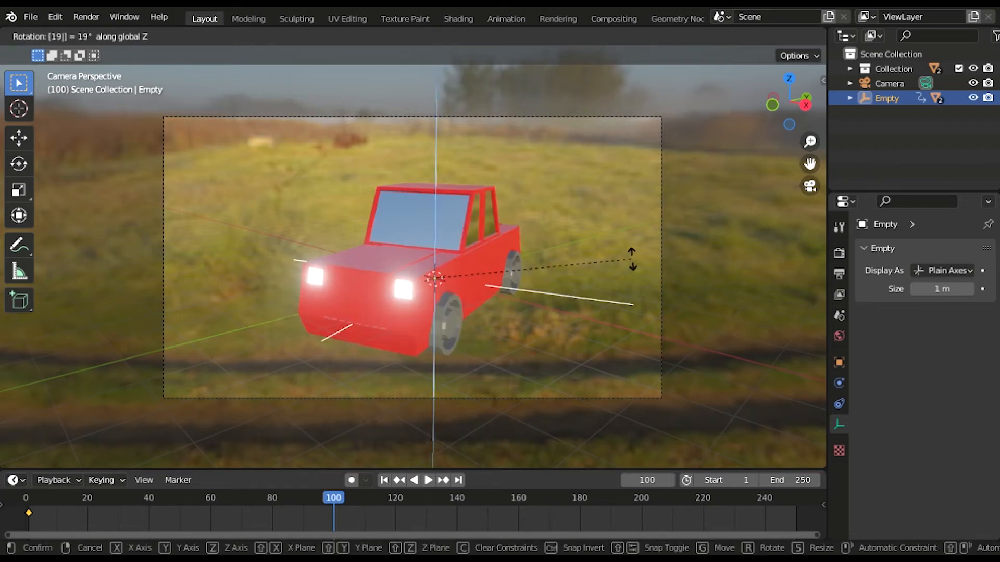
pyautogui.press('BackSpace')
pyautogui.write('80')
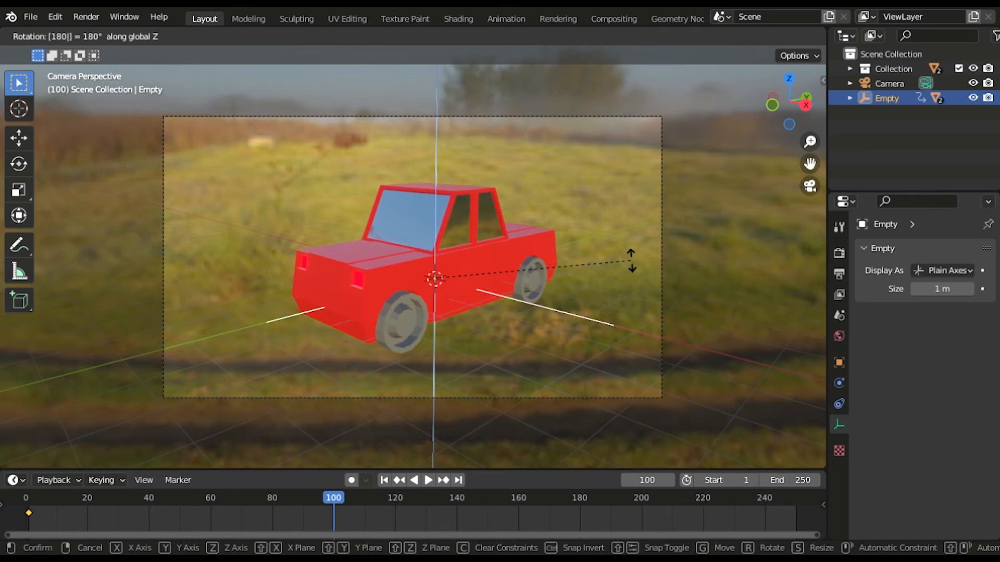
pyautogui.press('BackSpace')
pyautogui.press('BackSpace')
pyautogui.write('360')
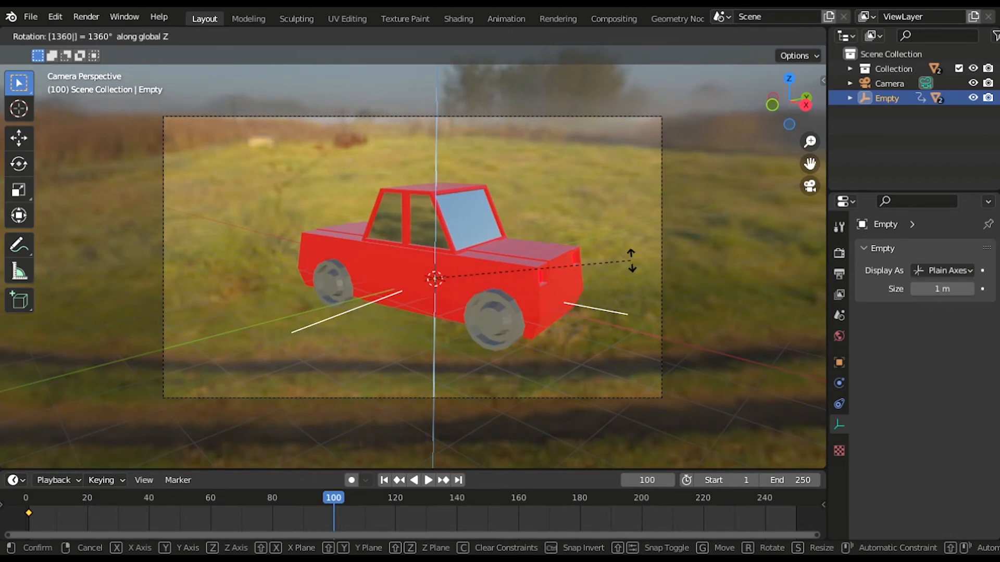
pyautogui.press('BackSpace')
pyautogui.press('BackSpace')
pyautogui.press('BackSpace')
pyautogui.press('BackSpace')
pyautogui.write('360')
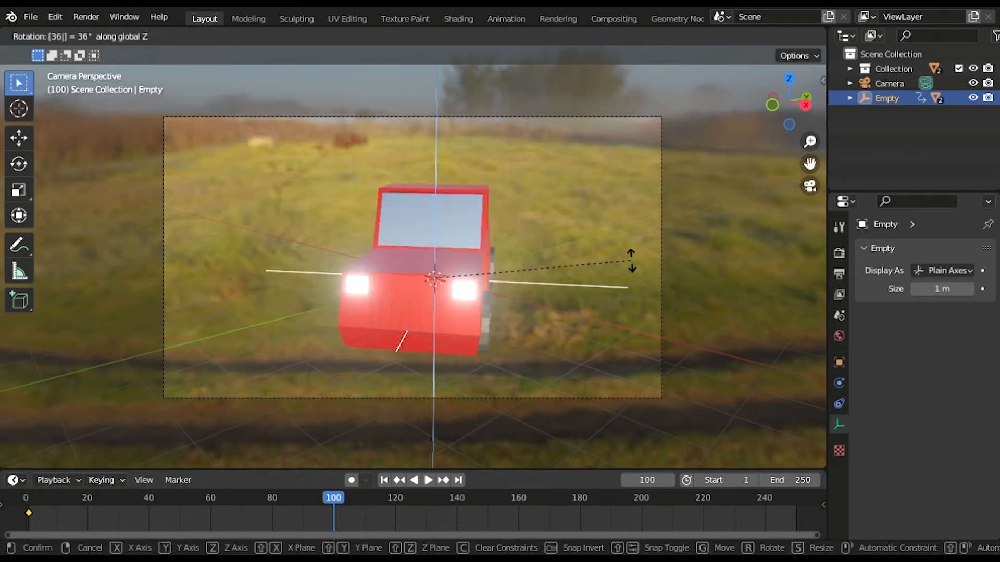
pyautogui.press('Return')
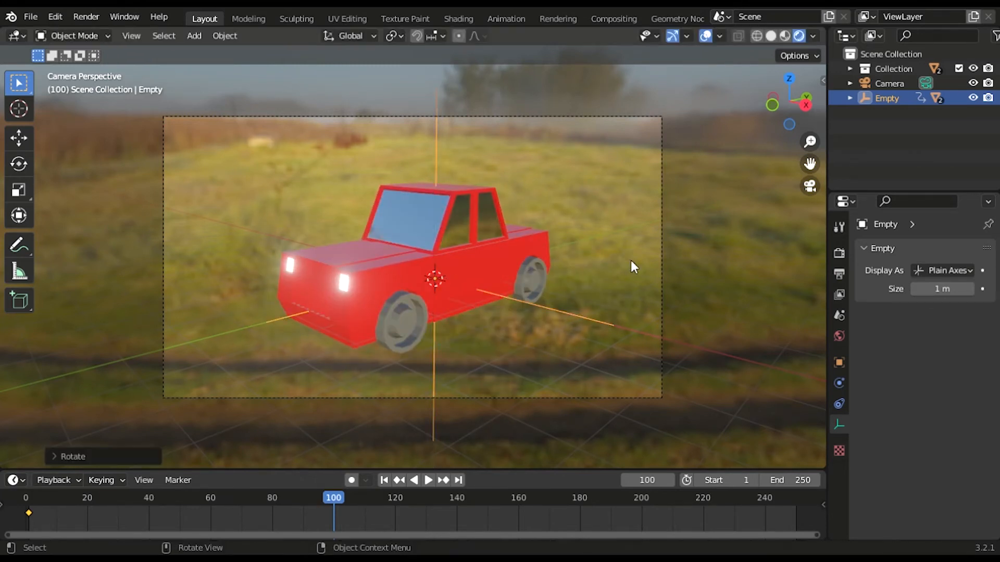
pyautogui.press('i')
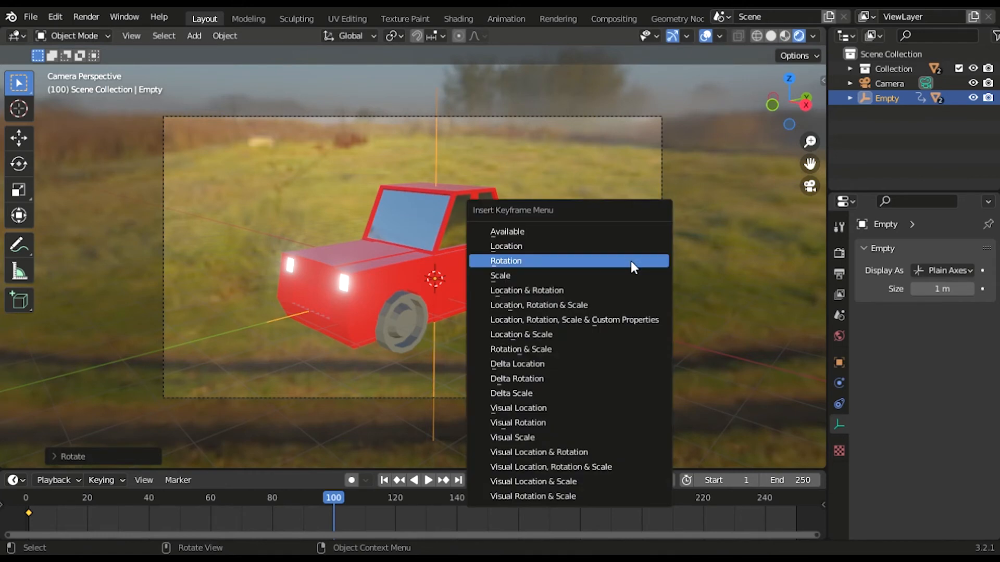
pyautogui.click(631, 261)
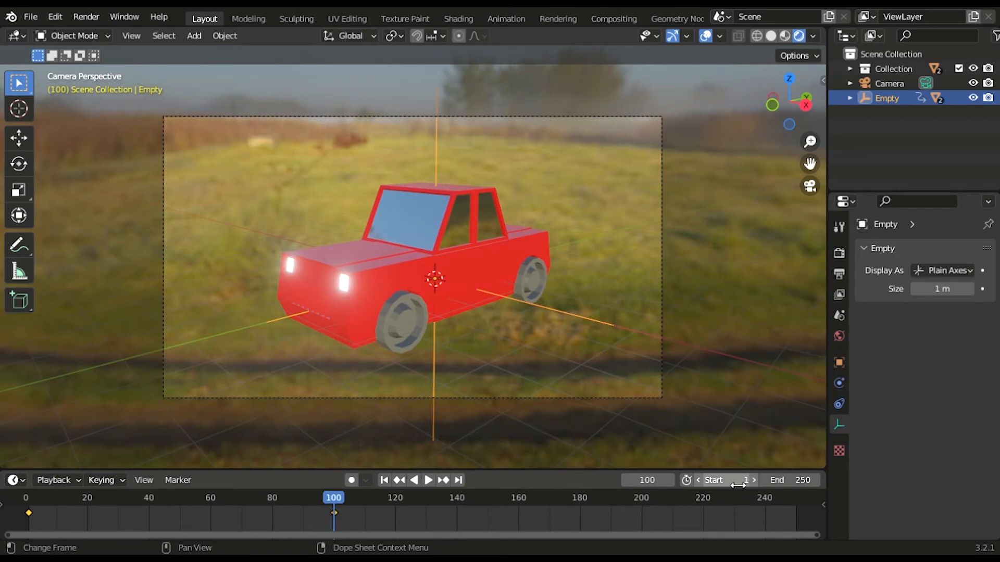
# Step: Set the animation's end frame to 100
pyautogui.moveTo(738, 485); pyautogui.dragTo(748, 480)
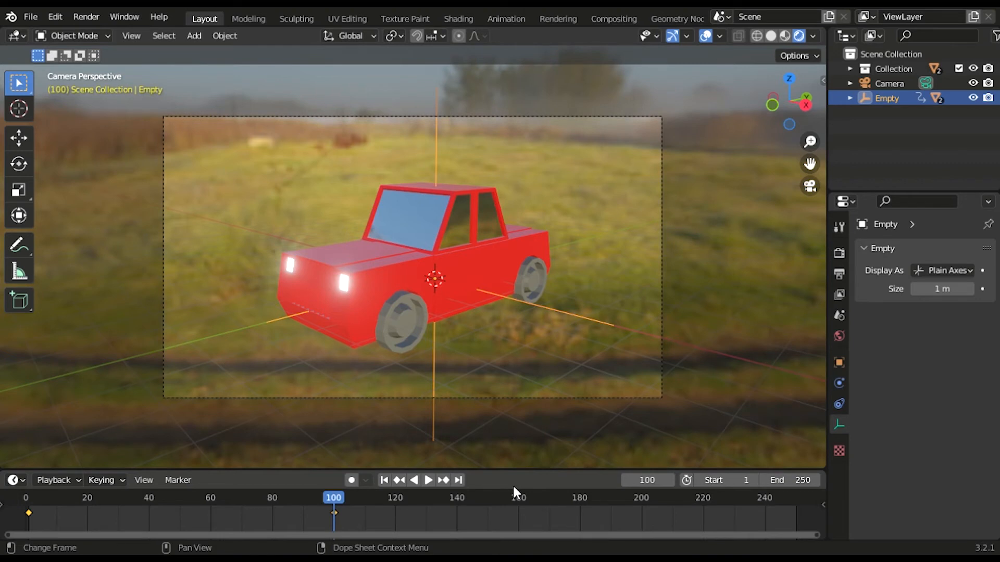
pyautogui.click(795, 484)
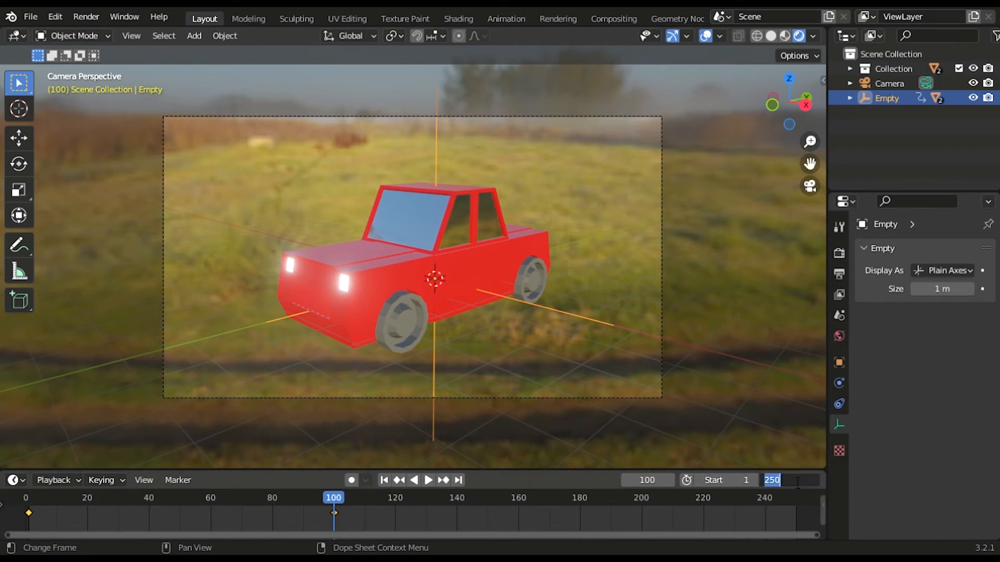
pyautogui.write('100')
pyautogui.press('Return')
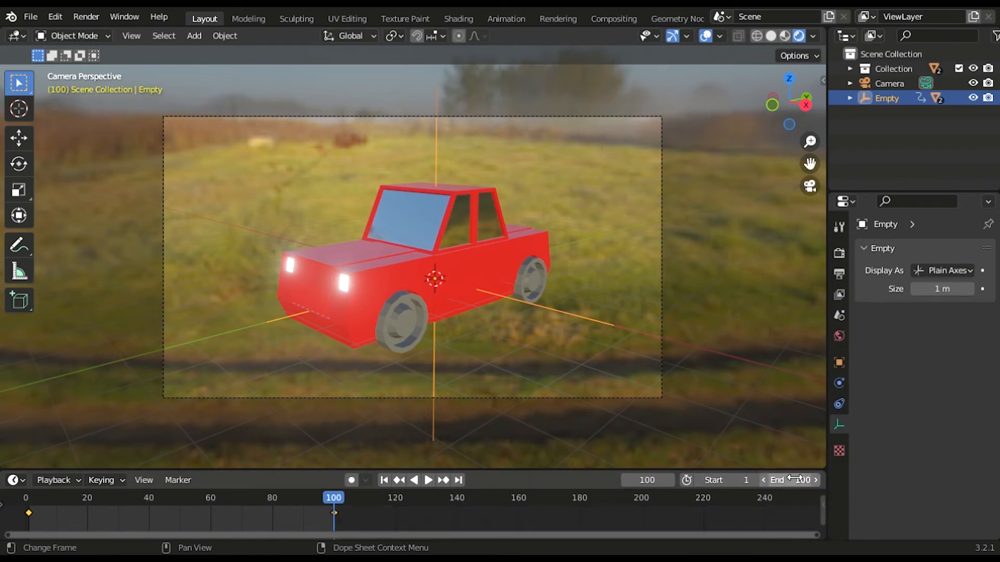
# Step: Fit frames 1 to 100 in the timeline and play the car's turntable animation from the first frame
pyautogui.moveTo(376, 513); pyautogui.dragTo(644, 539, button='middle')
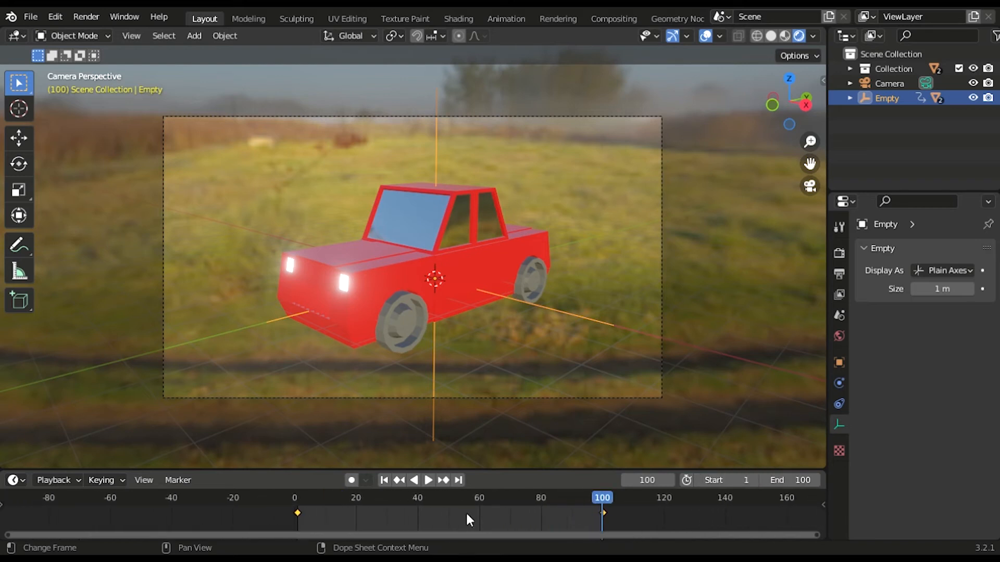
pyautogui.scroll(3, 466, 512)
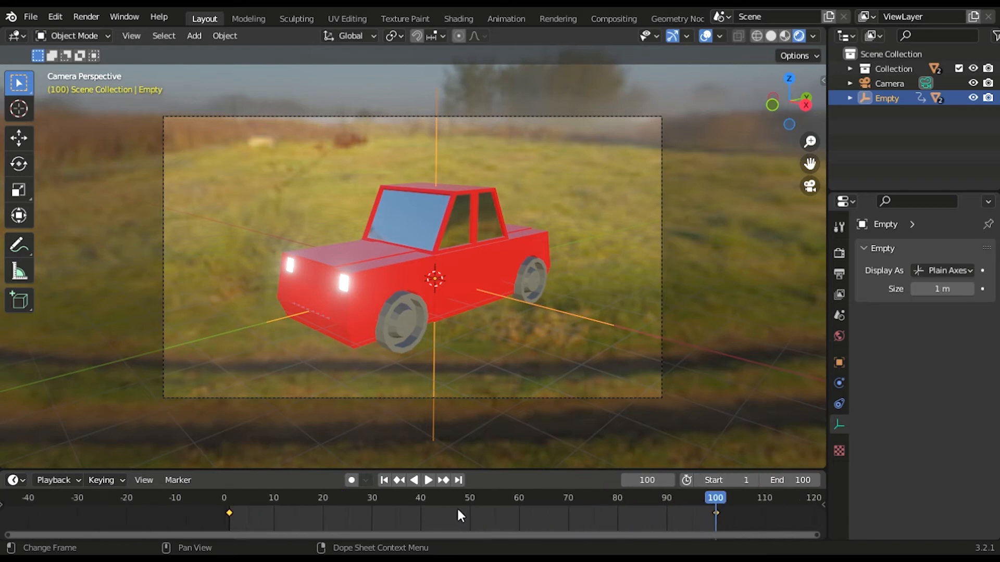
pyautogui.click(388, 479)
pyautogui.click(429, 480)
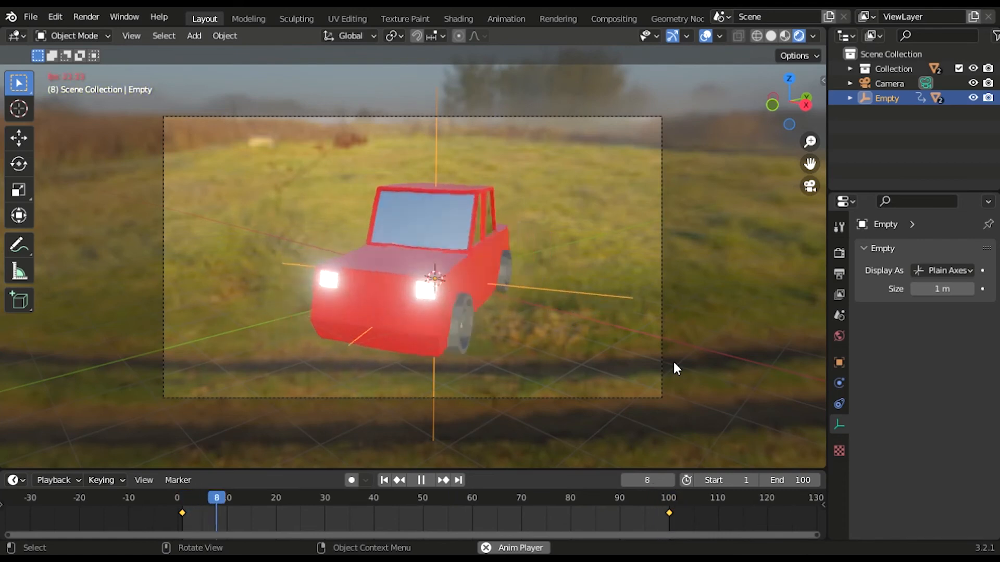
pyautogui.press('Escape')
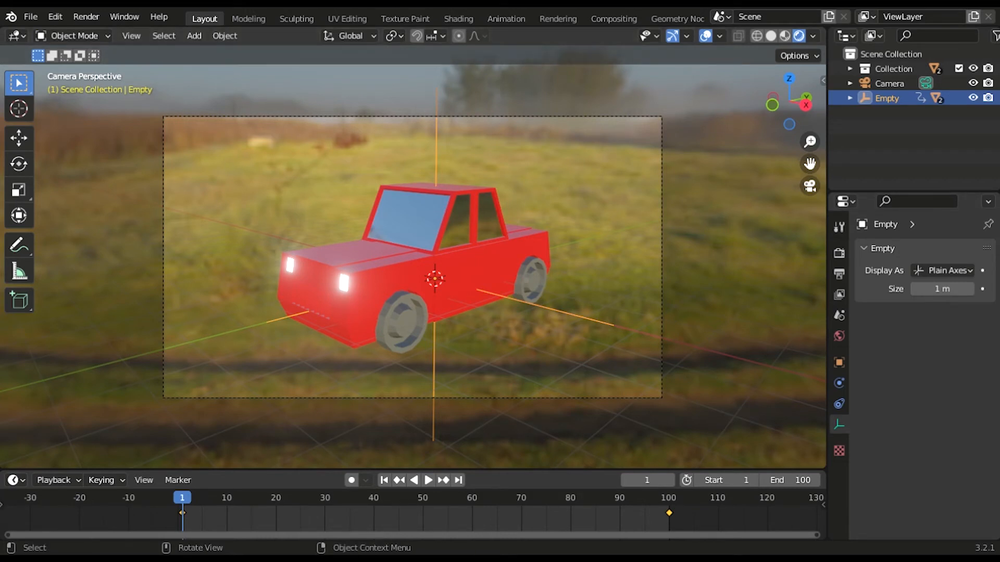
# Step: Examine the scene's output settings: resolution, frame rate, frame range, save location and the available image and movie file formats
pyautogui.click(839, 273)
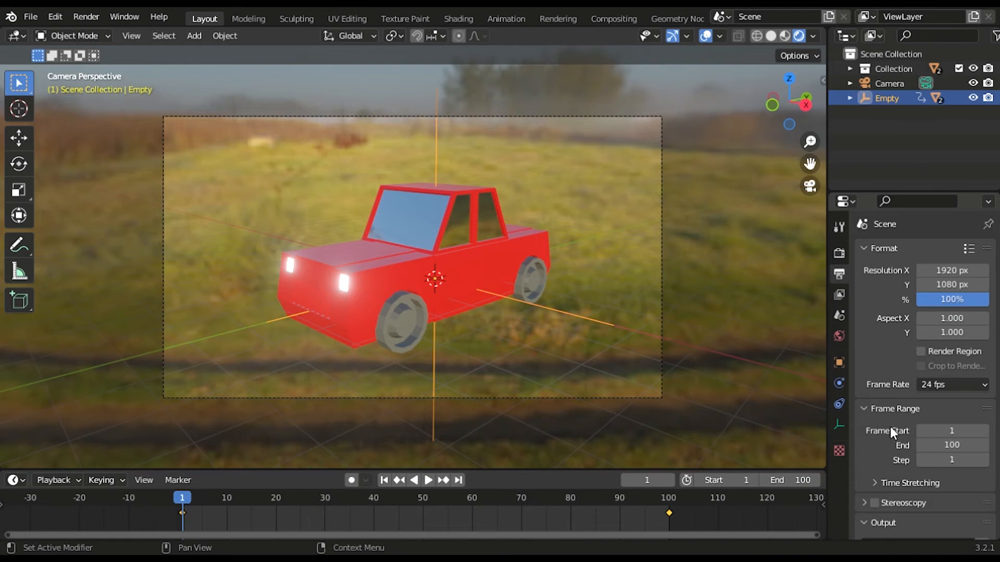
pyautogui.scroll(-5, 938, 365)
pyautogui.scroll(-2, 911, 419)
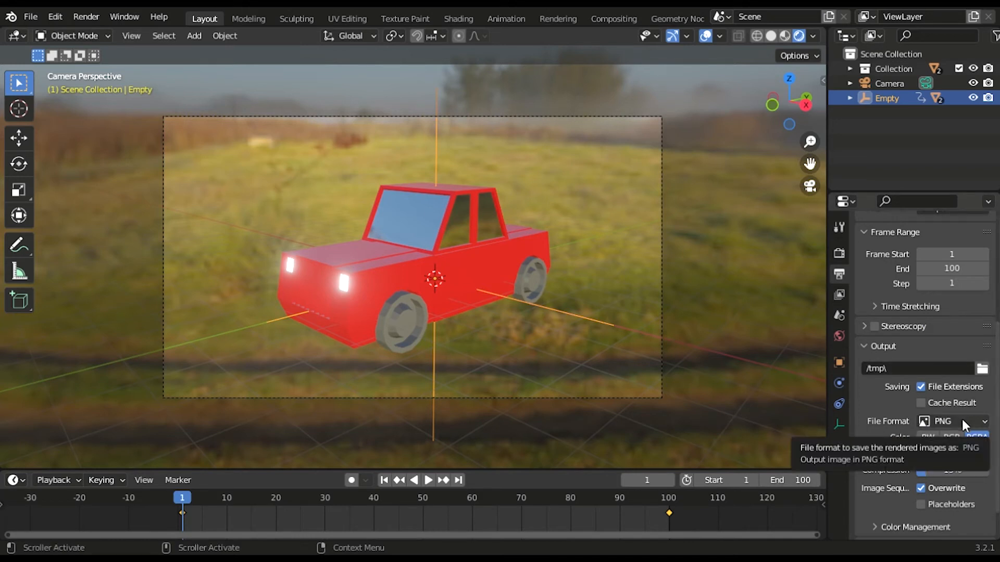
pyautogui.scroll(3, 912, 320)
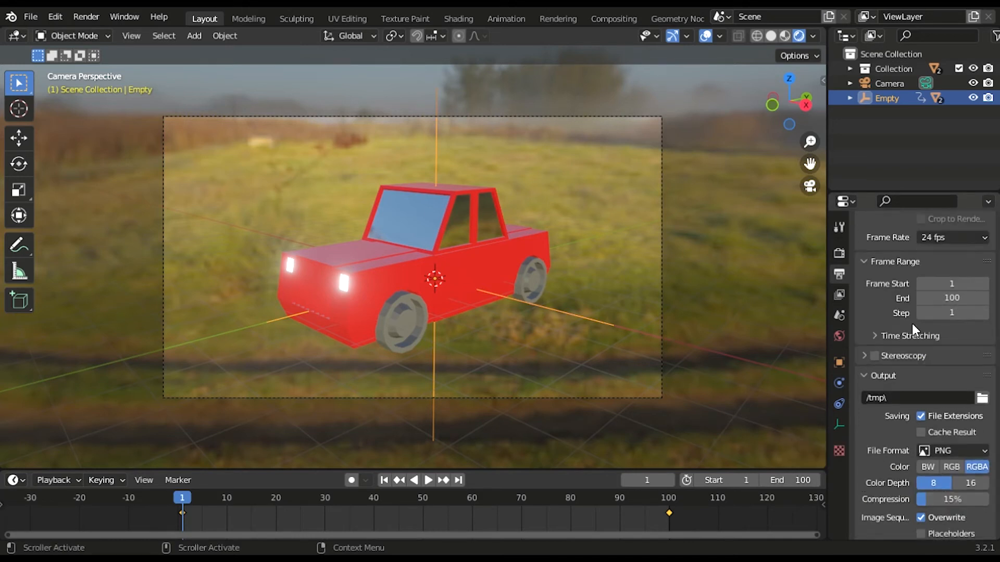
pyautogui.scroll(-3, 911, 328)
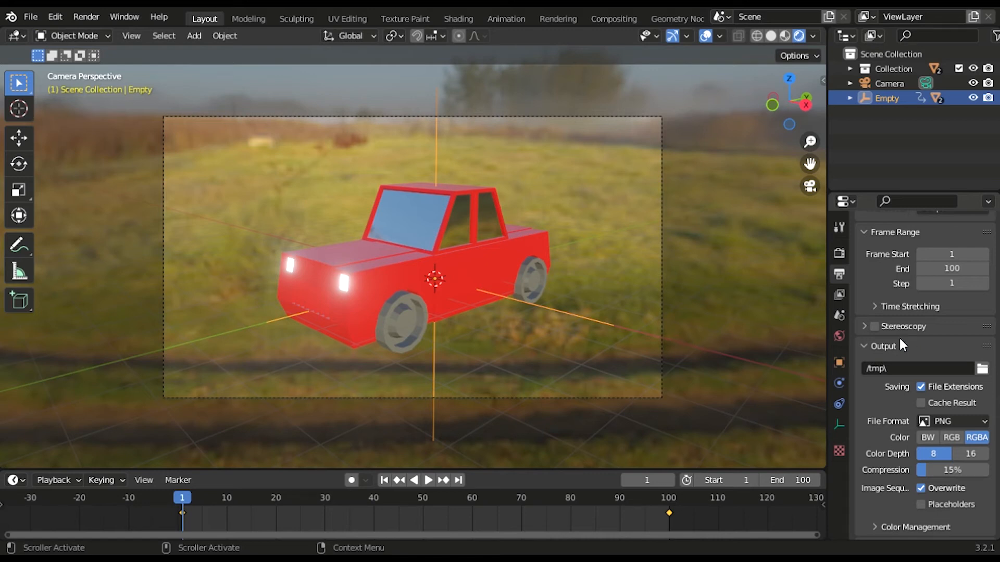
pyautogui.click(958, 418)
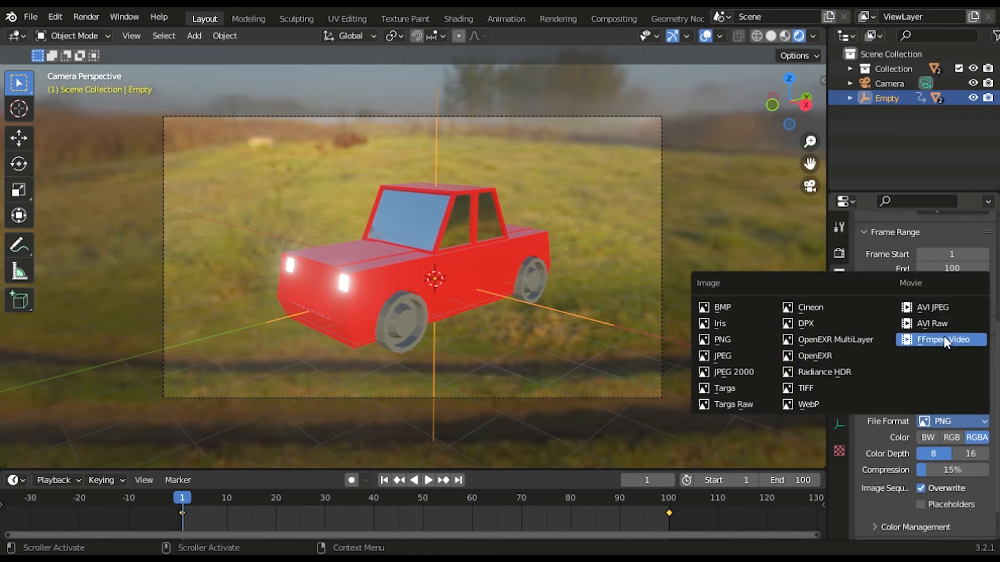
pyautogui.click(944, 420)
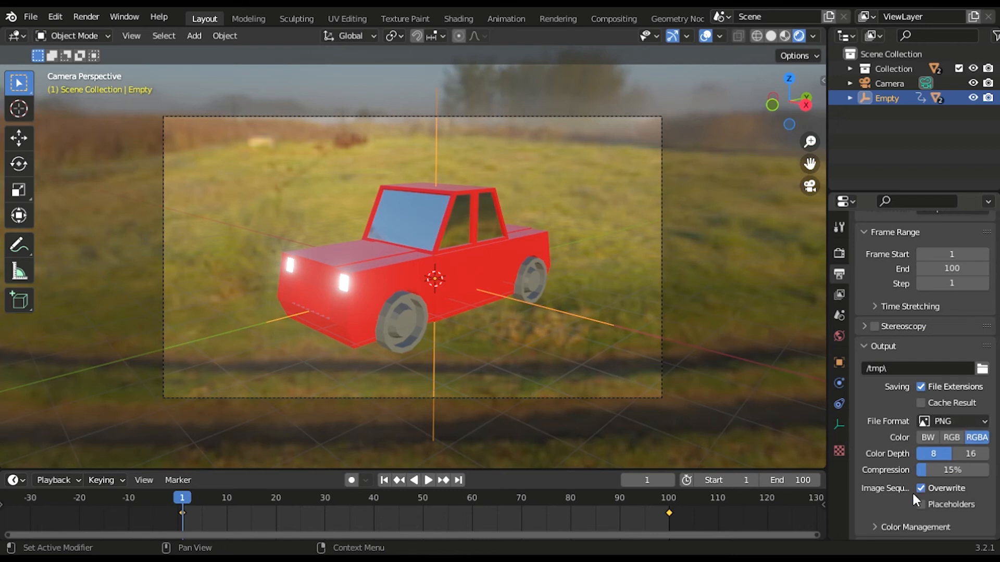
pyautogui.scroll(-2, 913, 469)
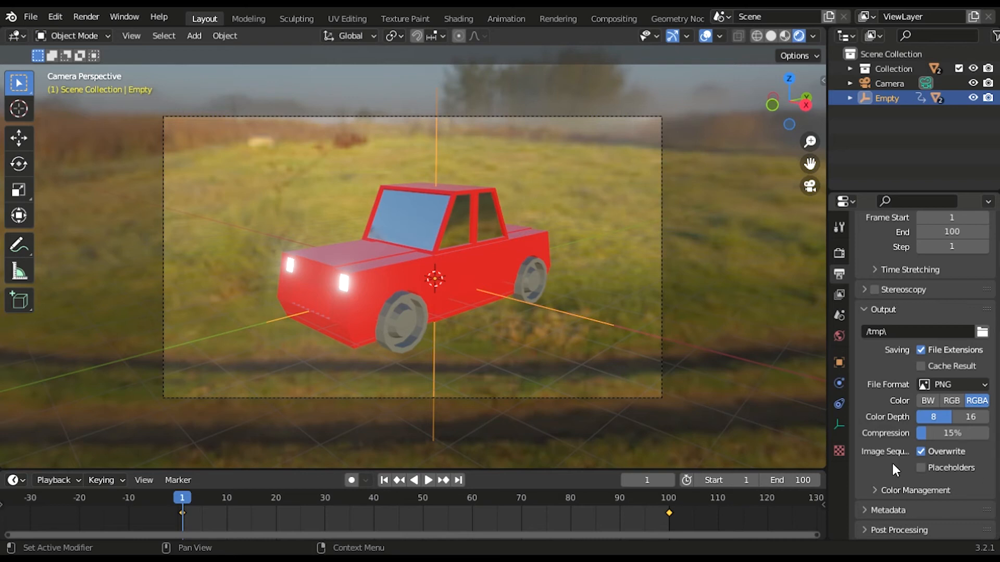
pyautogui.scroll(10, 896, 456)
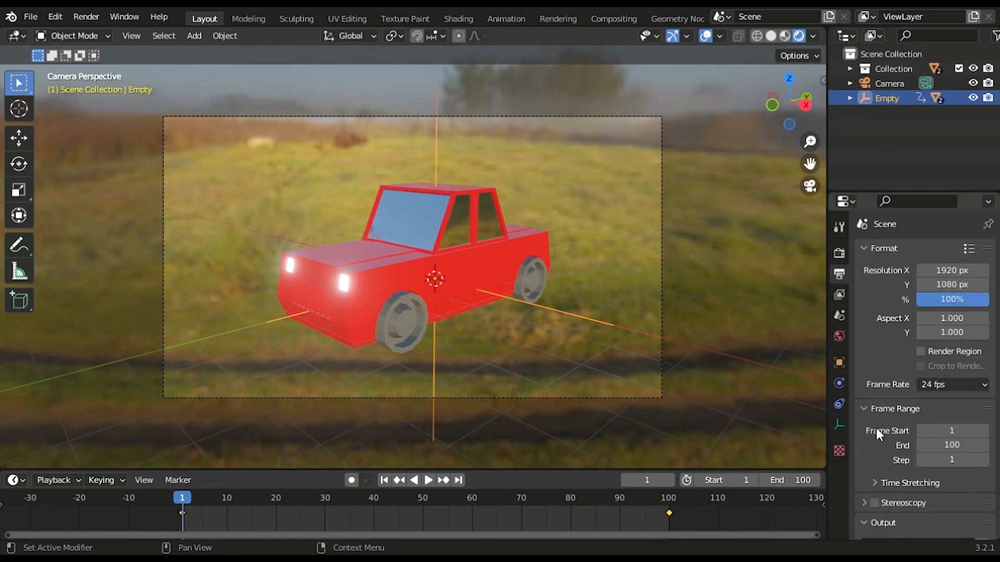
pyautogui.scroll(-8, 882, 414)
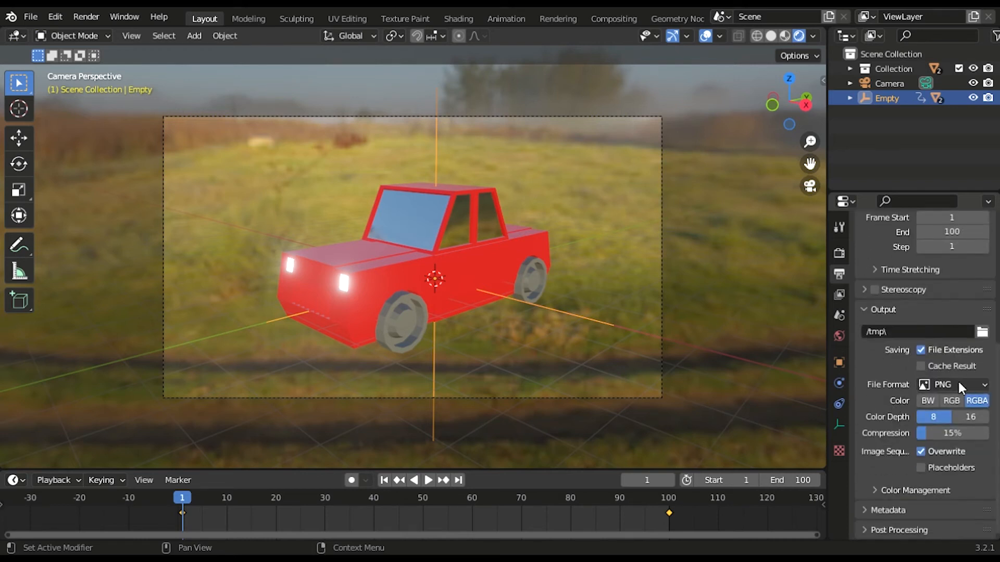
# Step: Set the render output folder to C:\tmp\1\
pyautogui.scroll(5, 889, 421)
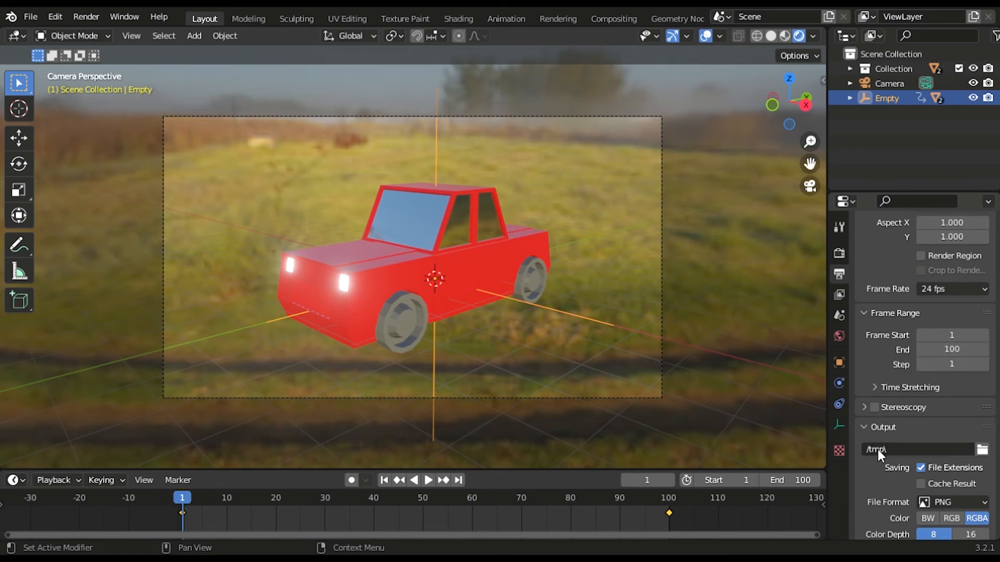
pyautogui.scroll(-2, 877, 449)
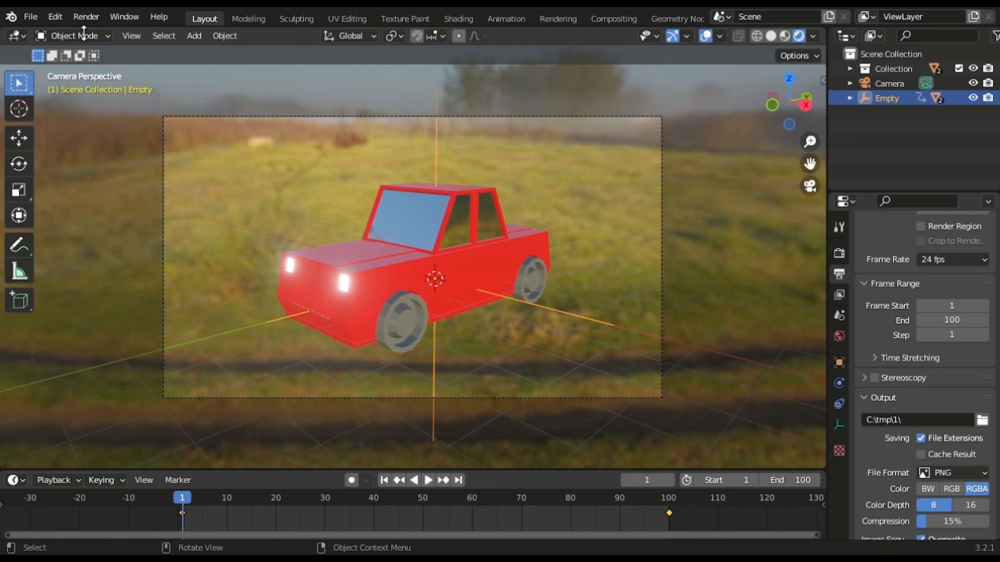
pyautogui.scroll(5, 917, 400)
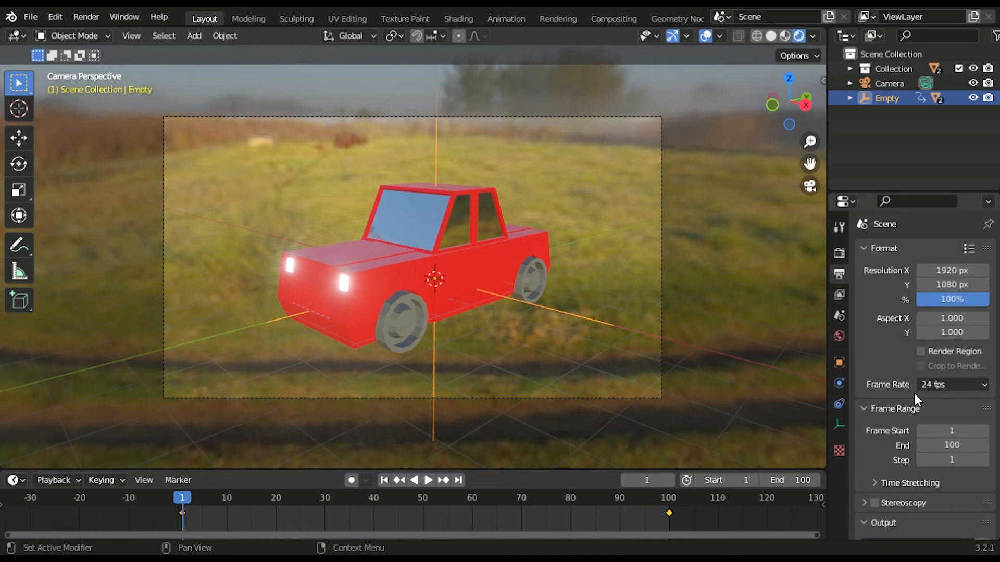
# Step: Render the whole turntable animation as a PNG image sequence
pyautogui.click(89, 17)
pyautogui.click(80, 18)
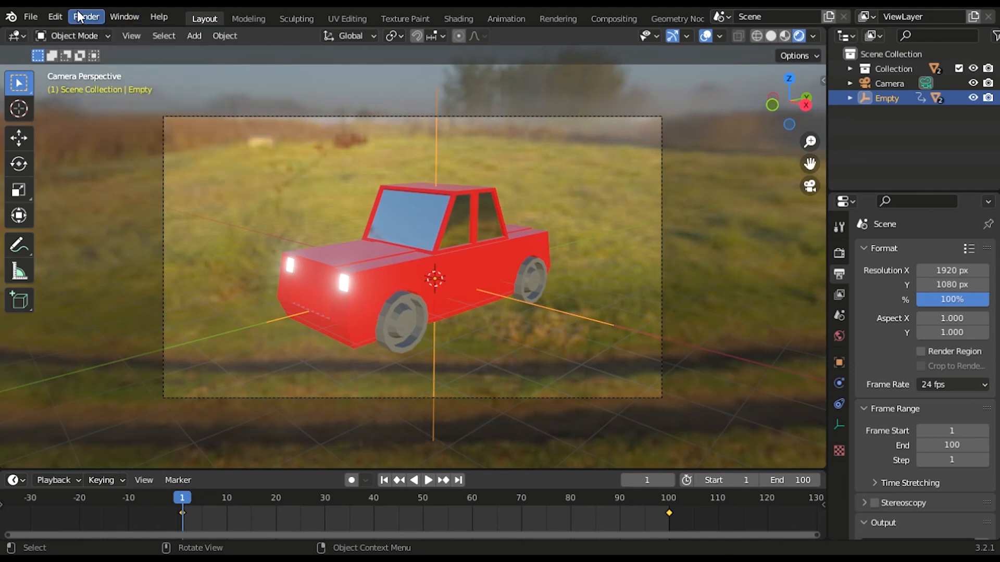
pyautogui.click(80, 17)
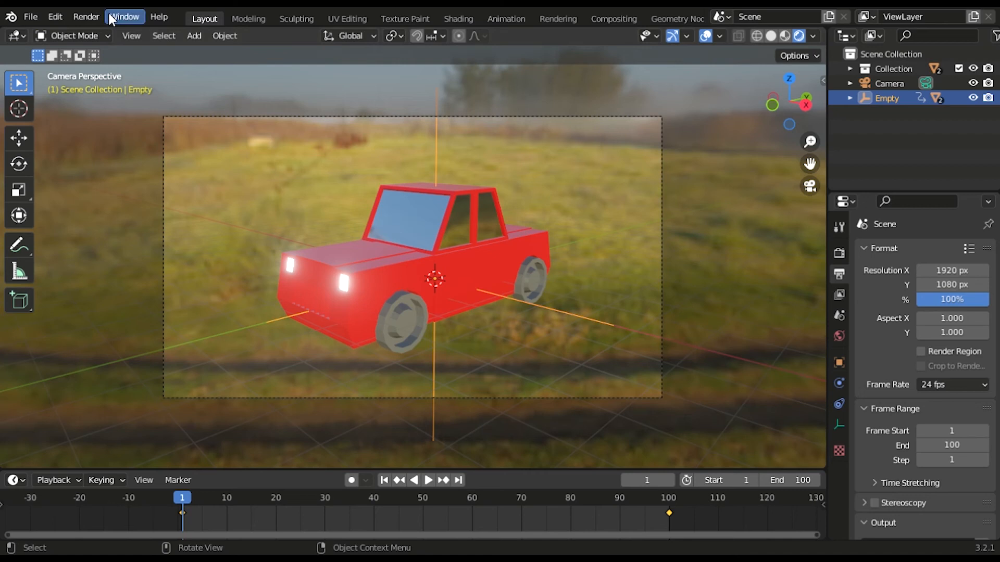
pyautogui.click(90, 18)
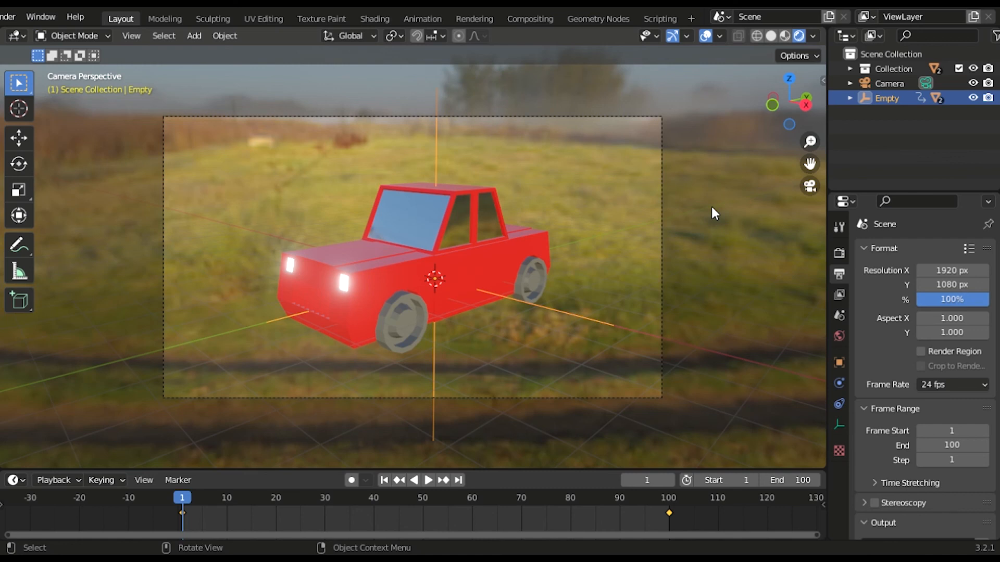
# Step: Add a Video Editing workspace from the Video Editing category
pyautogui.click(691, 18)
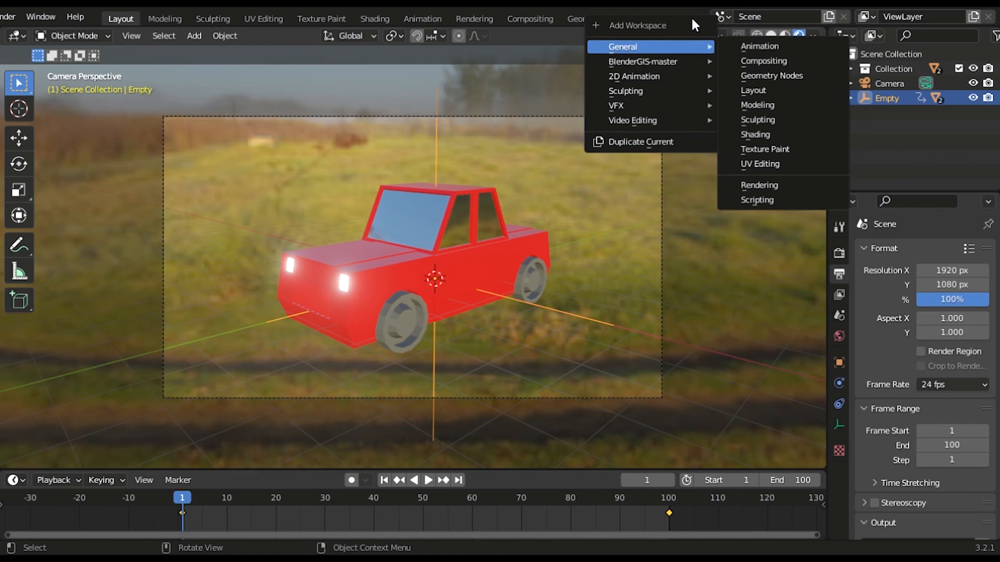
pyautogui.scroll(4, 668, 20)
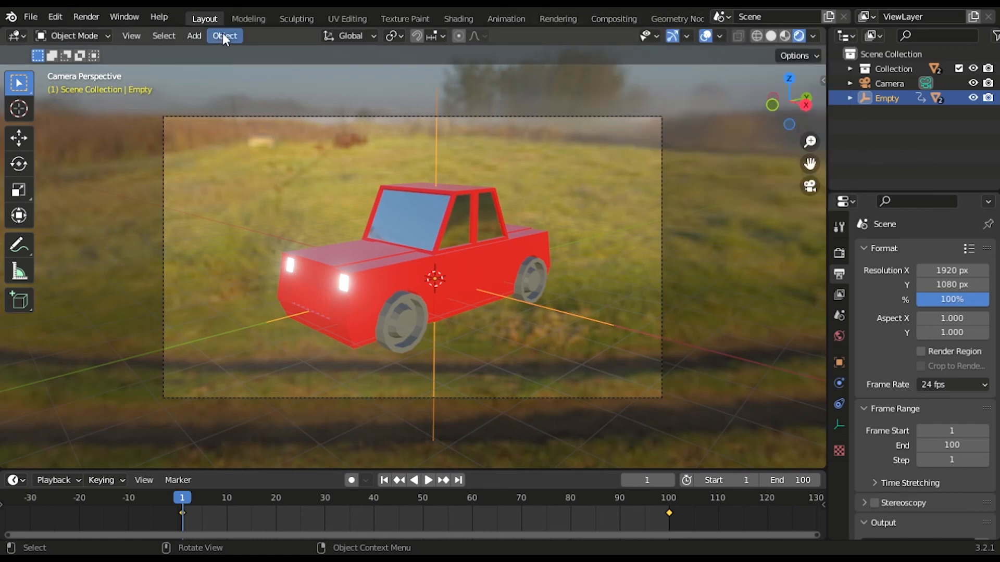
pyautogui.scroll(-4, 579, 20)
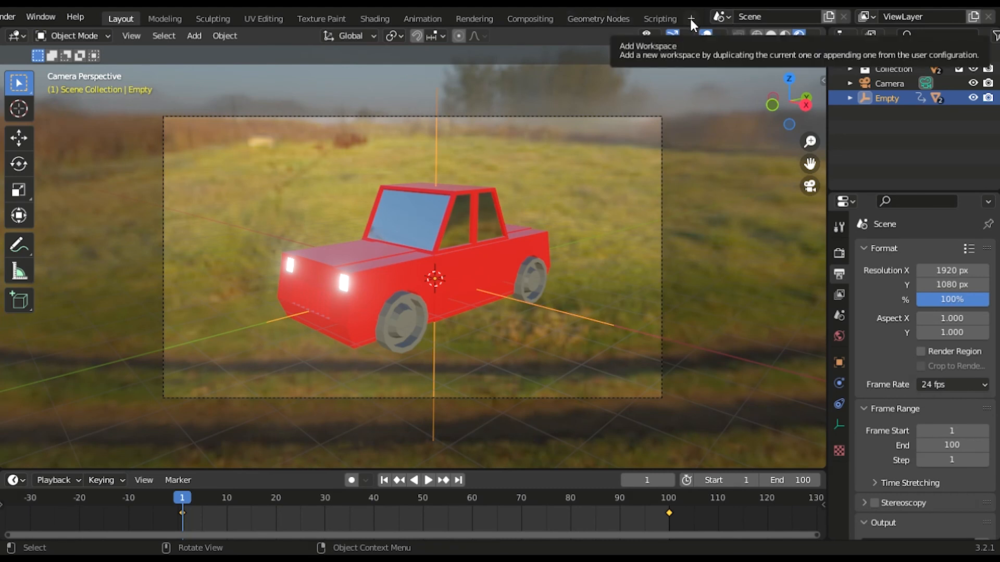
pyautogui.click(691, 20)
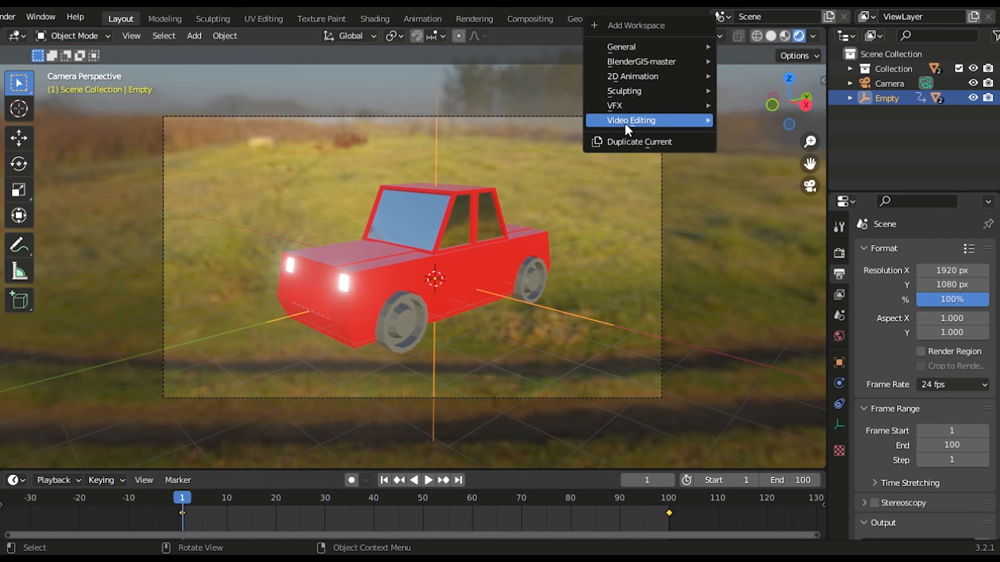
pyautogui.moveTo(655, 119)
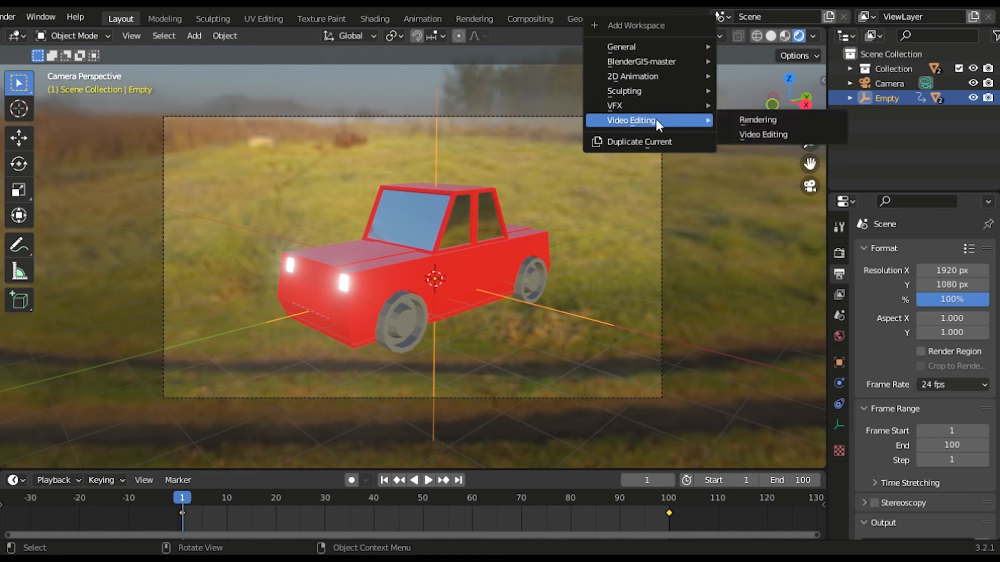
pyautogui.click(726, 134)
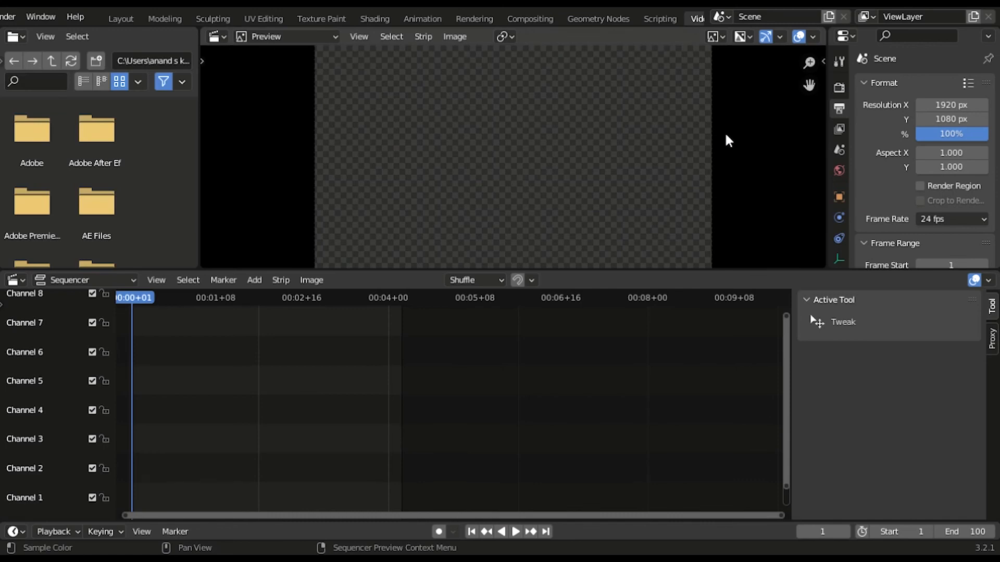
# Step: Add the 100 rendered PNG frames from tmp\1 as an image sequence strip on channel 1 from frame 1, and scrub to frames 30 and 76
pyautogui.moveTo(259, 469); pyautogui.dragTo(460, 435, button='middle')
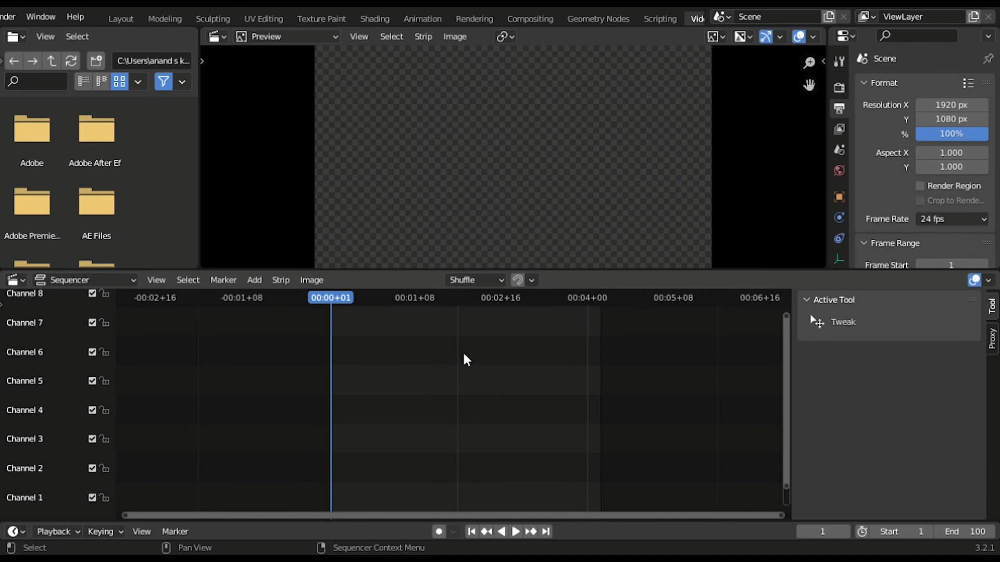
pyautogui.scroll(2, 461, 363)
pyautogui.click(256, 282)
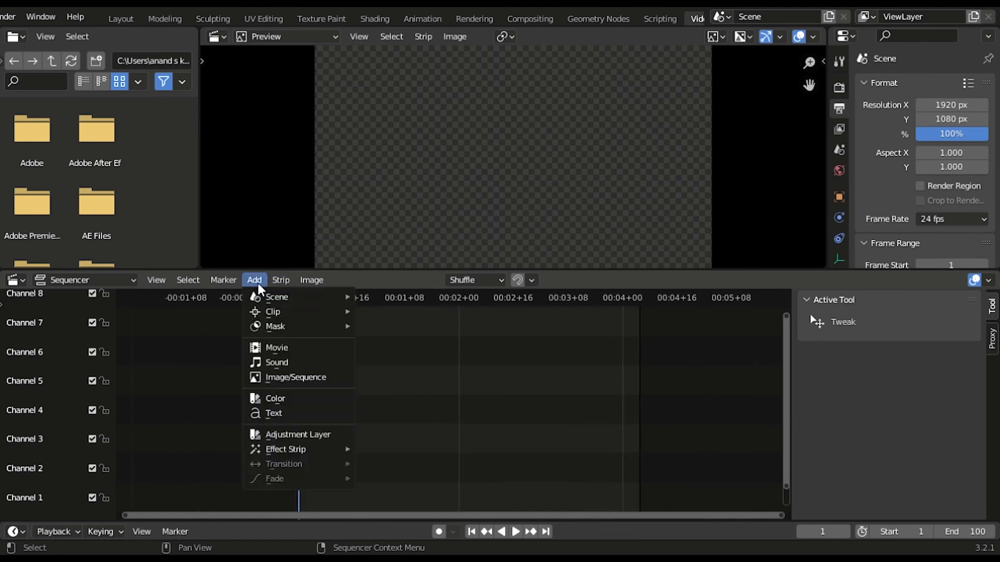
pyautogui.hotkey('shift', 'a')
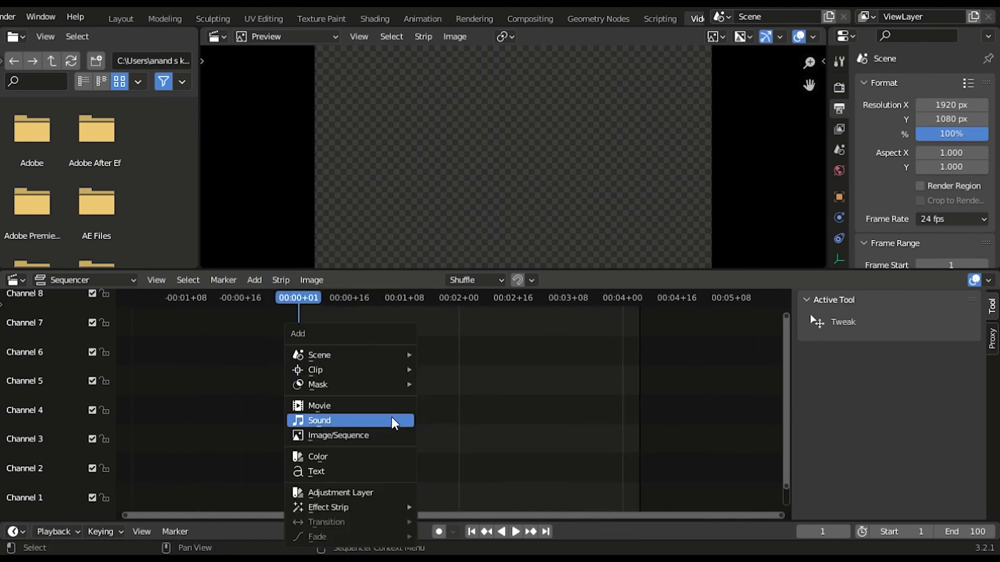
pyautogui.press('Escape')
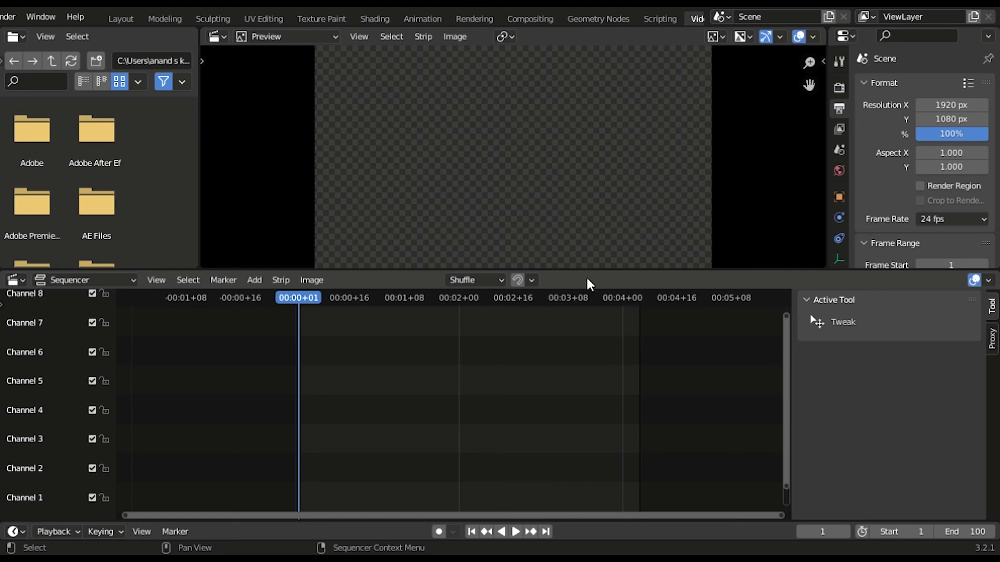
pyautogui.click(742, 489)
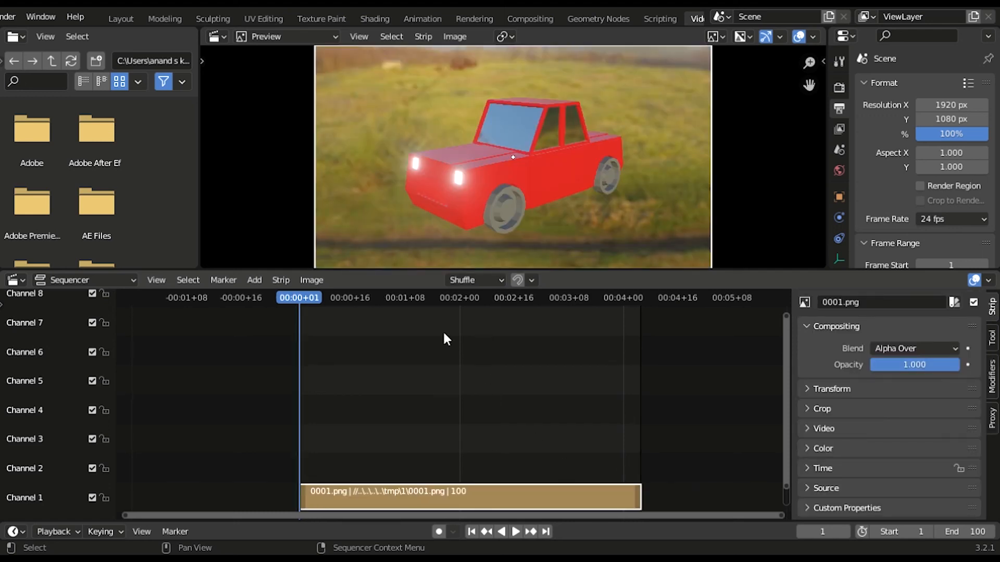
pyautogui.click(398, 297)
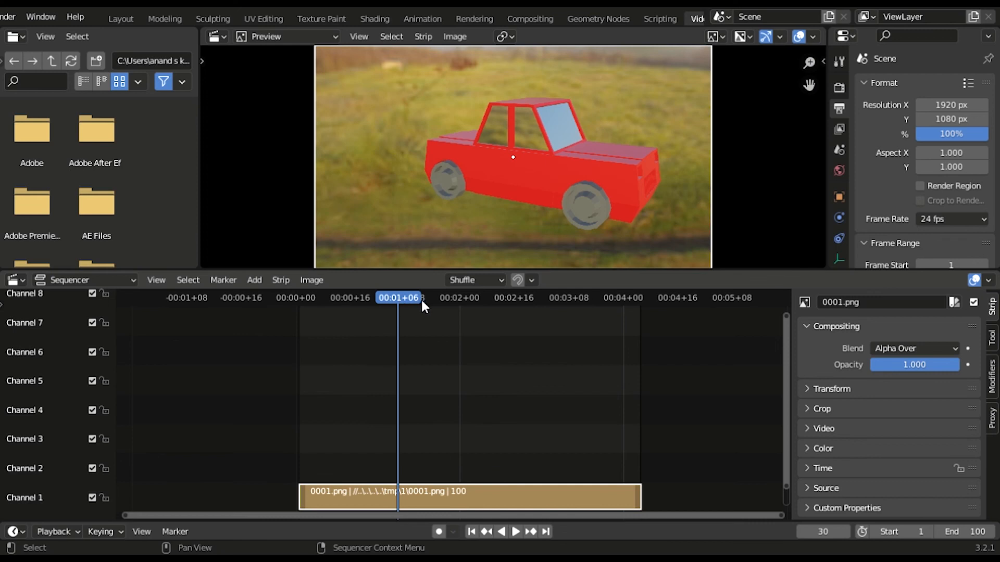
pyautogui.click(555, 301)
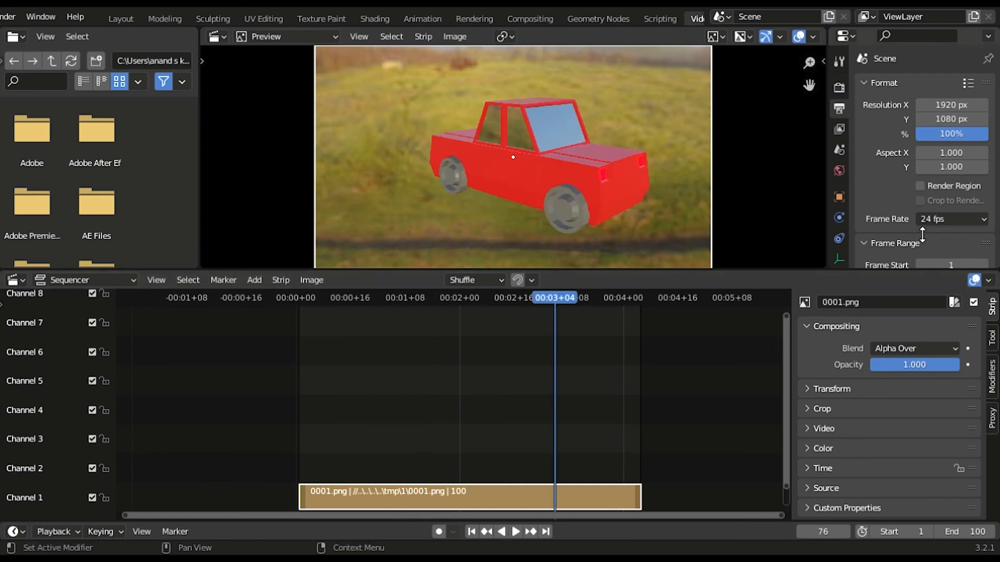
# Step: Change the output file format to FFmpeg Video
pyautogui.scroll(-5, 922, 235)
pyautogui.scroll(-4, 922, 235)
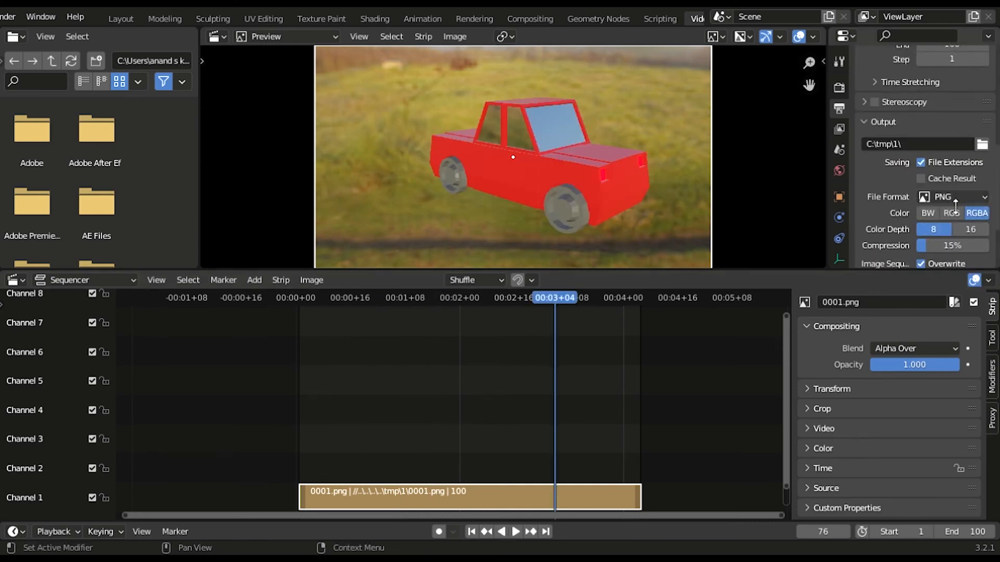
pyautogui.click(956, 197)
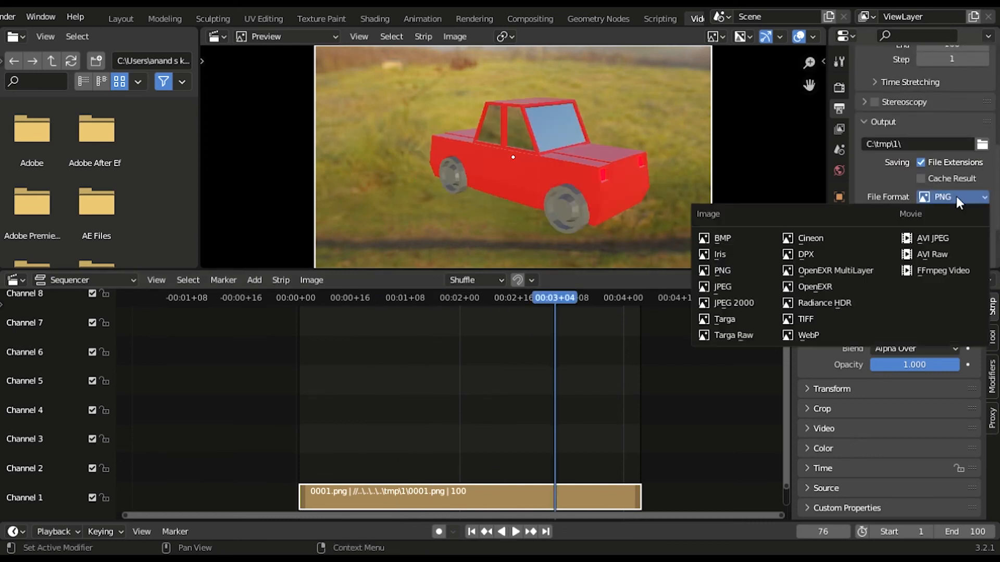
pyautogui.click(944, 274)
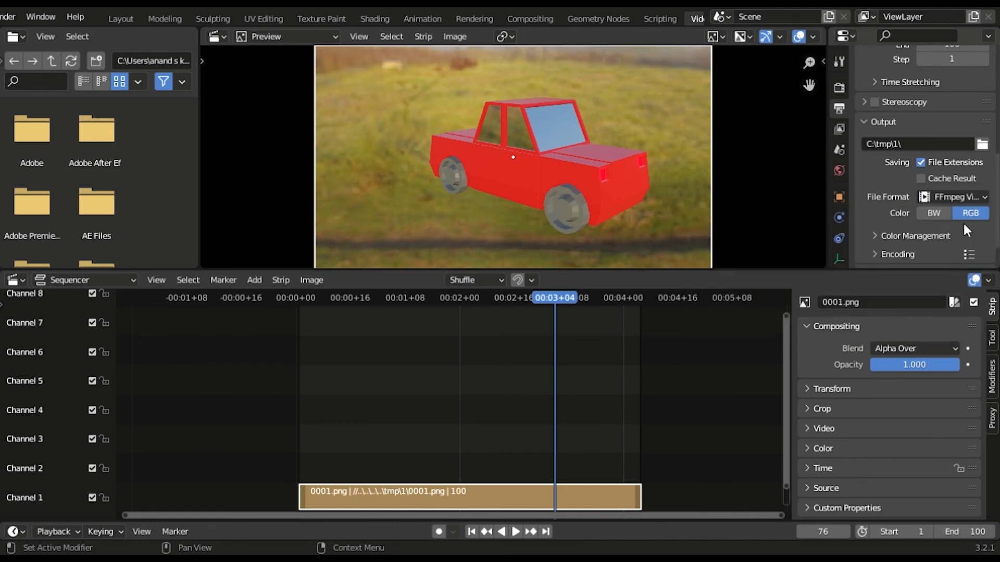
# Step: Apply the H264 in MP4 encoding preset to the video output and check its container and codec settings
pyautogui.click(967, 250)
pyautogui.scroll(-1, 961, 248)
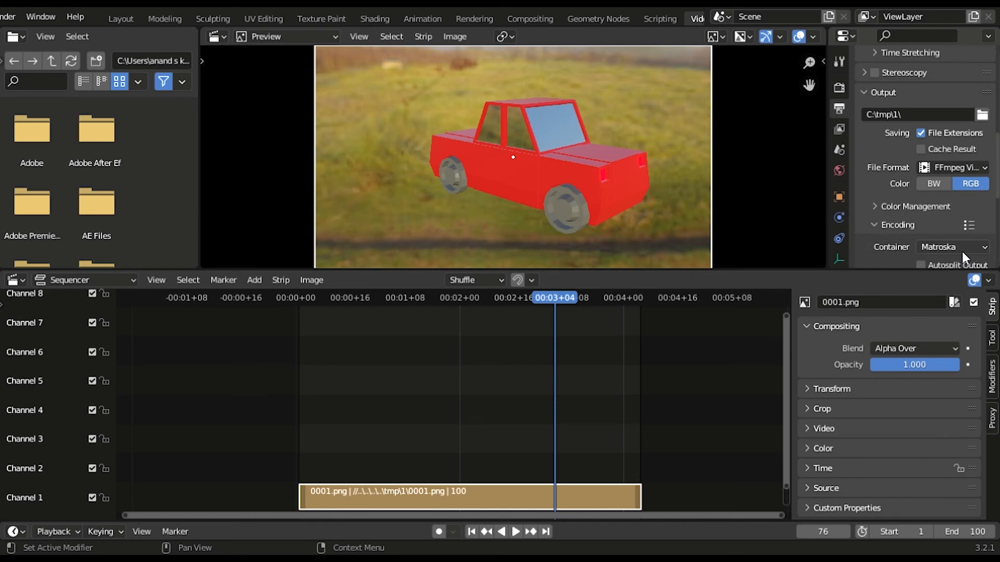
pyautogui.click(967, 225)
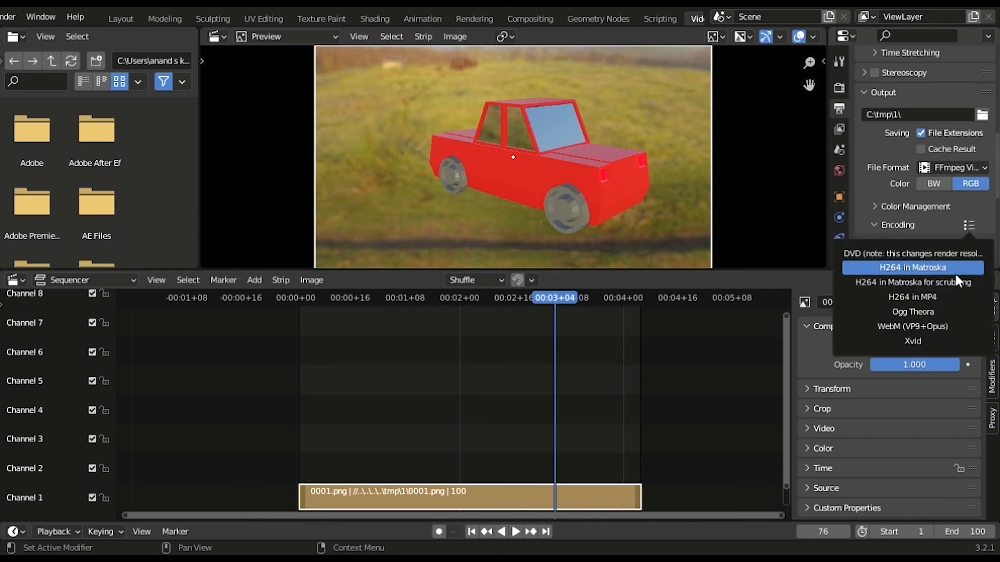
pyautogui.click(965, 224)
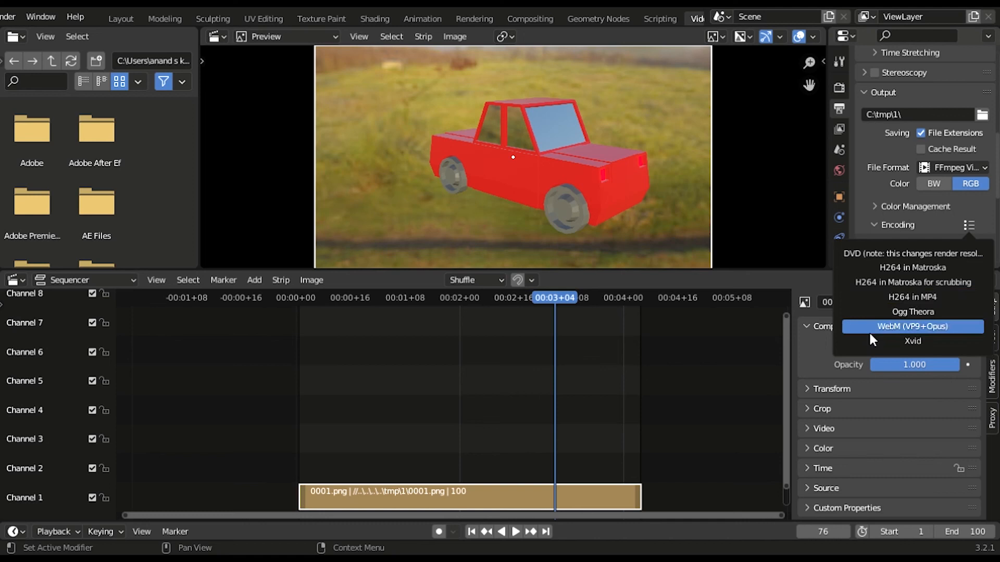
pyautogui.click(920, 297)
pyautogui.scroll(-8, 908, 247)
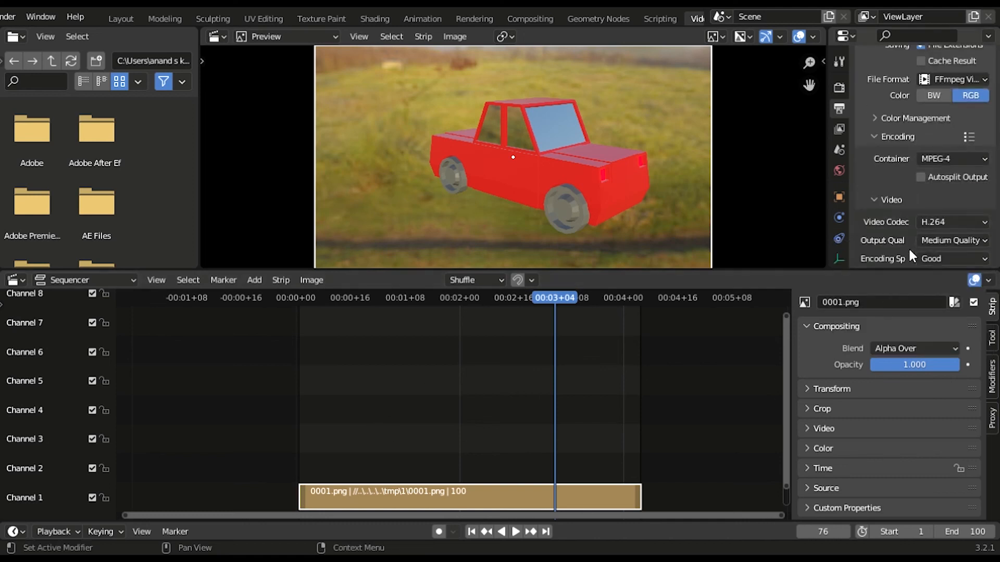
pyautogui.scroll(10, 896, 247)
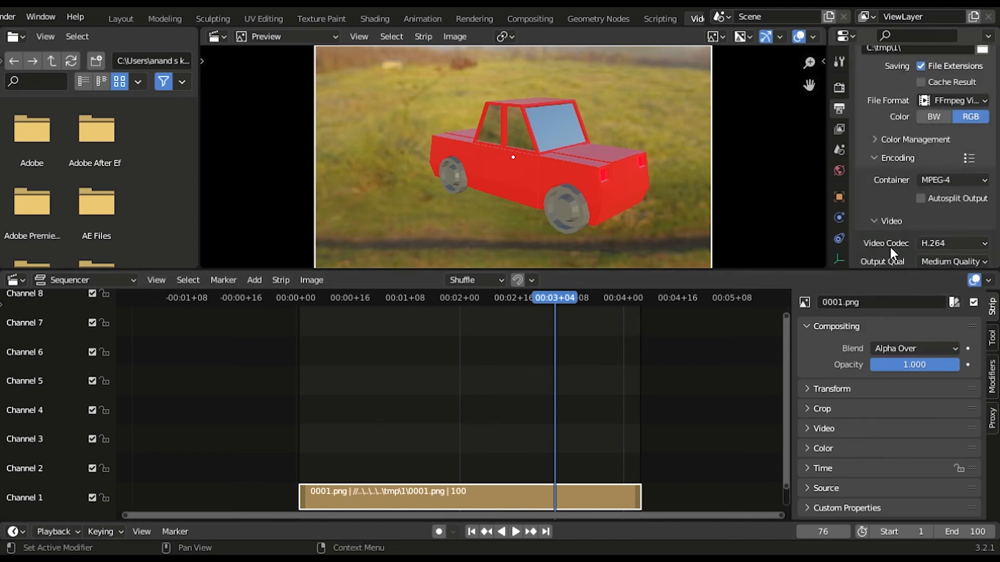
pyautogui.scroll(3, 71, 19)
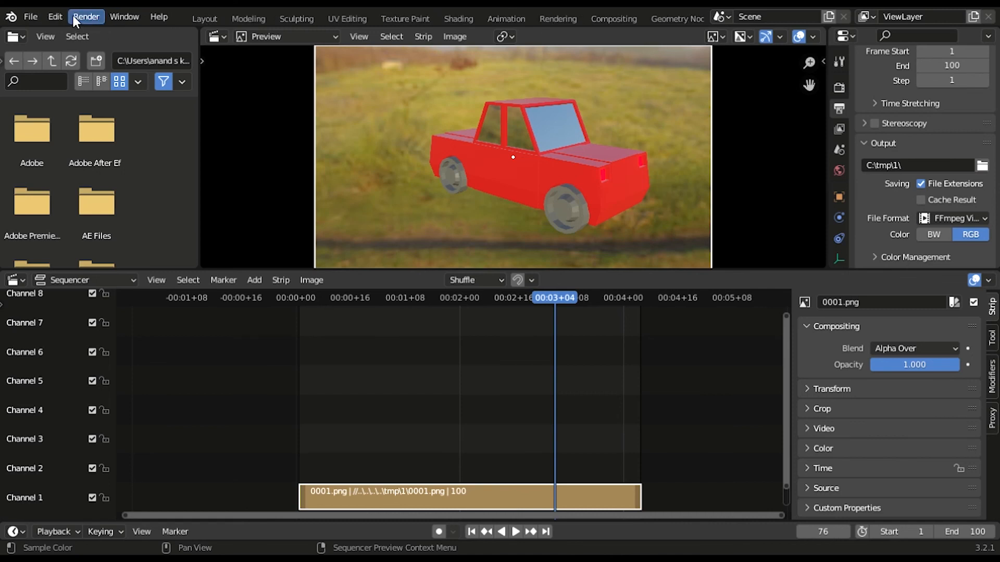